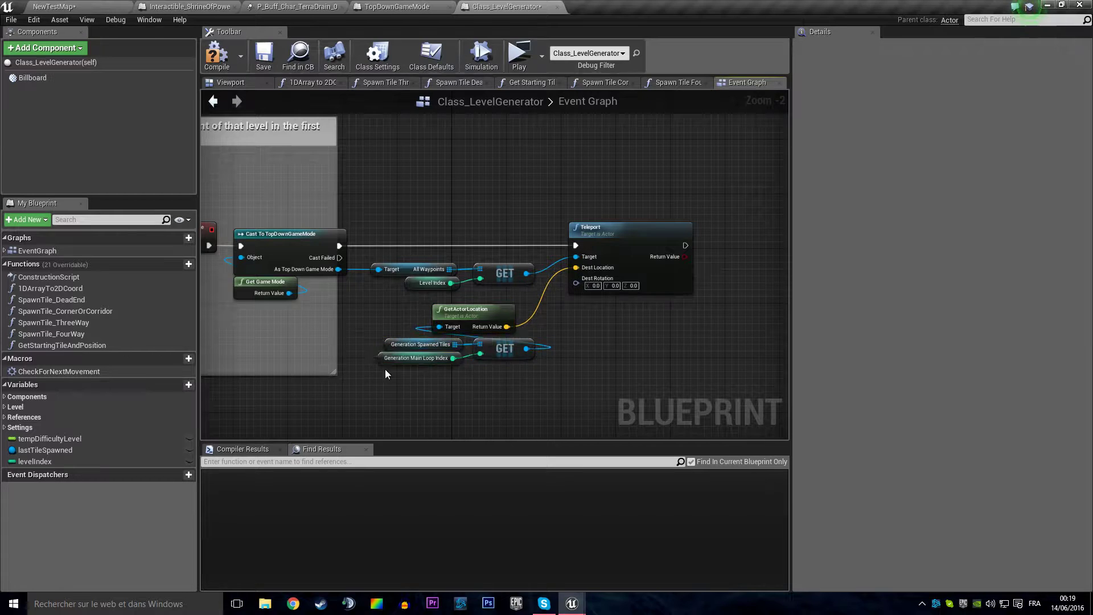
# - Widen the comment box across the teleport nodes and save Class_LevelGenerator
pyautogui.moveTo(341, 378)
pyautogui.mouseDown()
pyautogui.moveTo(748, 384)
pyautogui.moveTo(758, 407)
pyautogui.mouseUp()
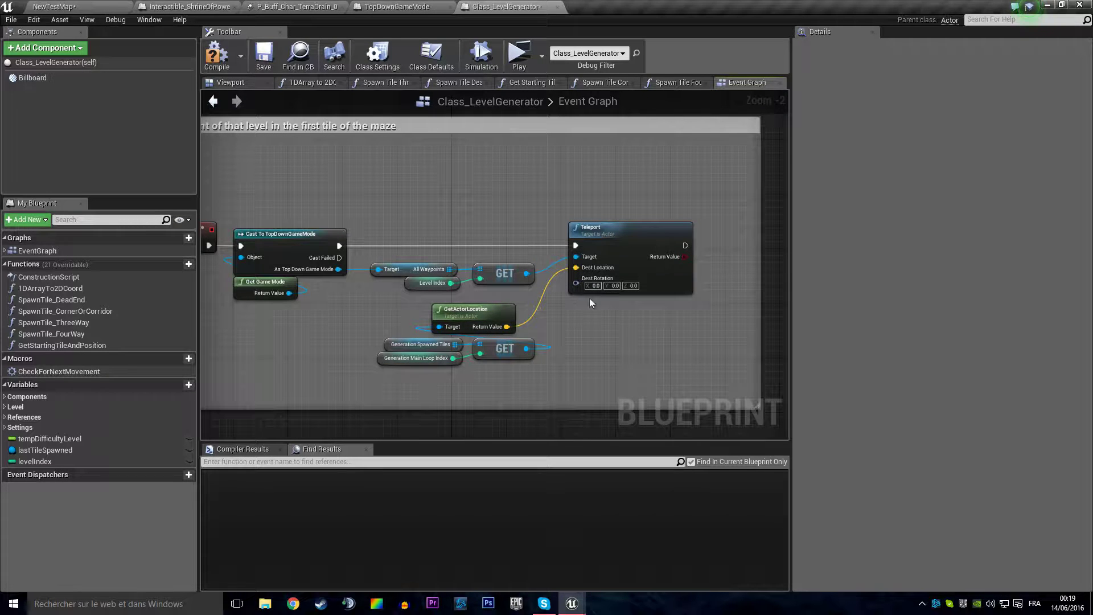
pyautogui.click(255, 58)
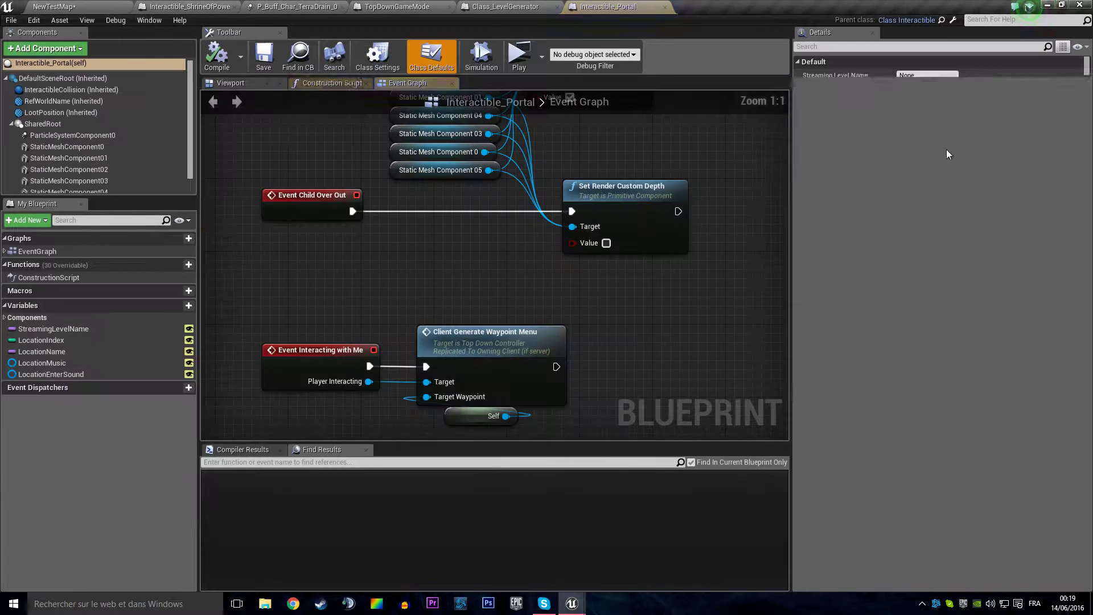
# - Select the portal's stair mesh component in the Interactible_Portal viewport and save the blueprint
pyautogui.click(247, 88)
pyautogui.click(91, 78)
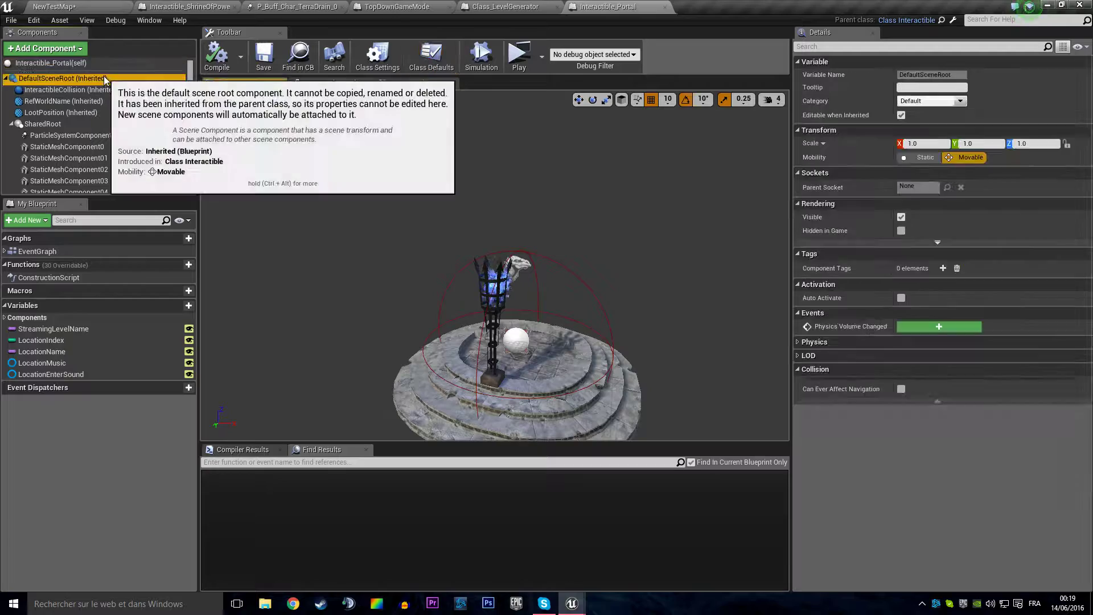
pyautogui.click(67, 146)
pyautogui.moveTo(423, 230); pyautogui.dragTo(450, 296)
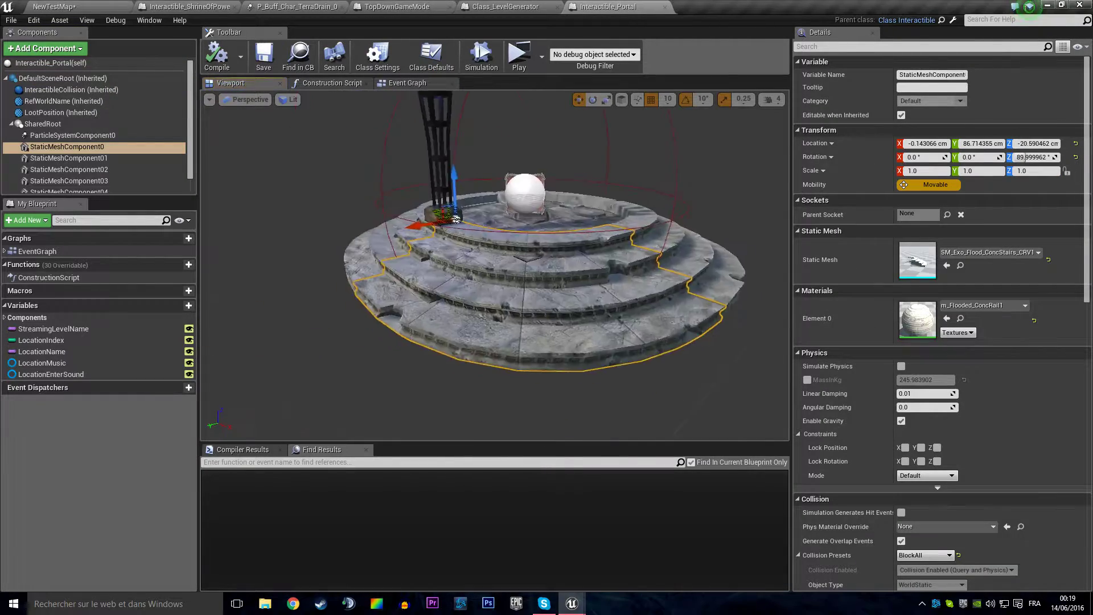
pyautogui.scroll(3, 450, 296)
pyautogui.scroll(-2, 450, 296)
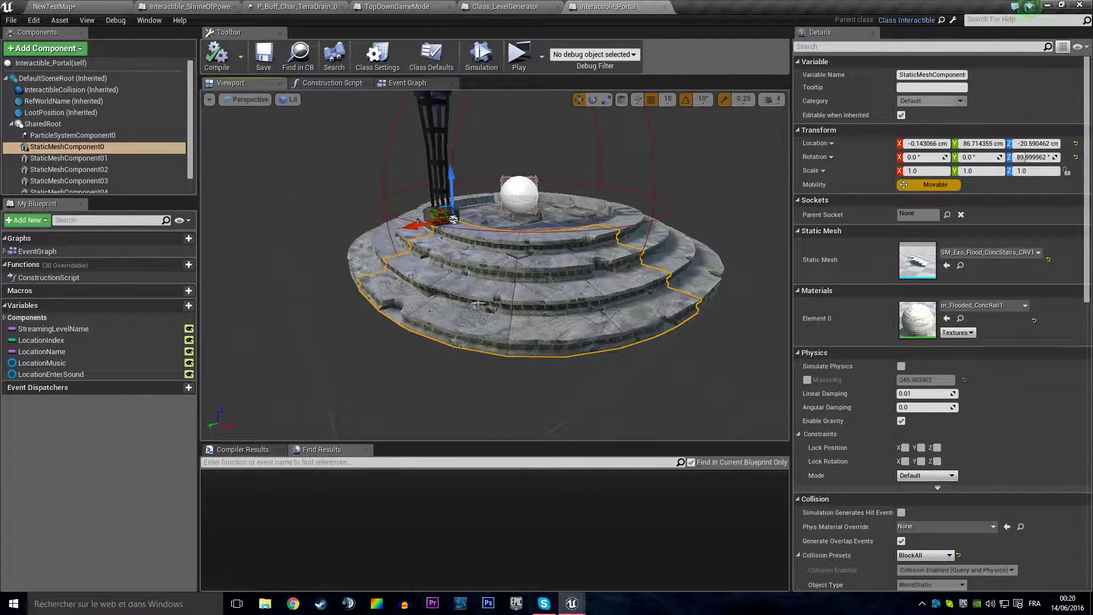
pyautogui.click(264, 56)
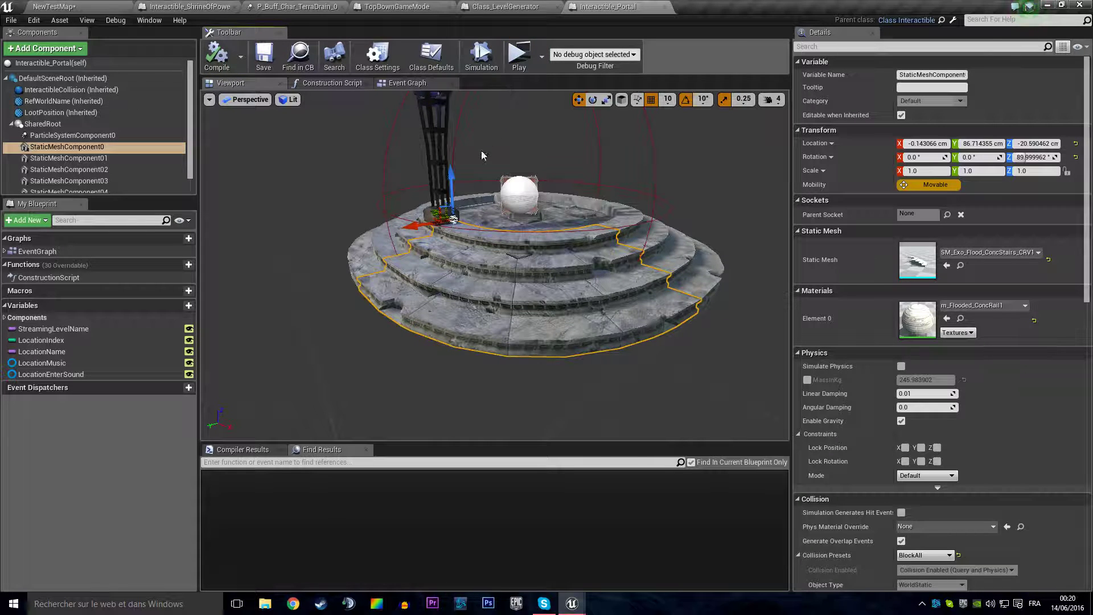
# - Set the stair mesh's Z location to -20.0 cm, save, and go to the ShrineOfPower tab
pyautogui.click(1043, 144)
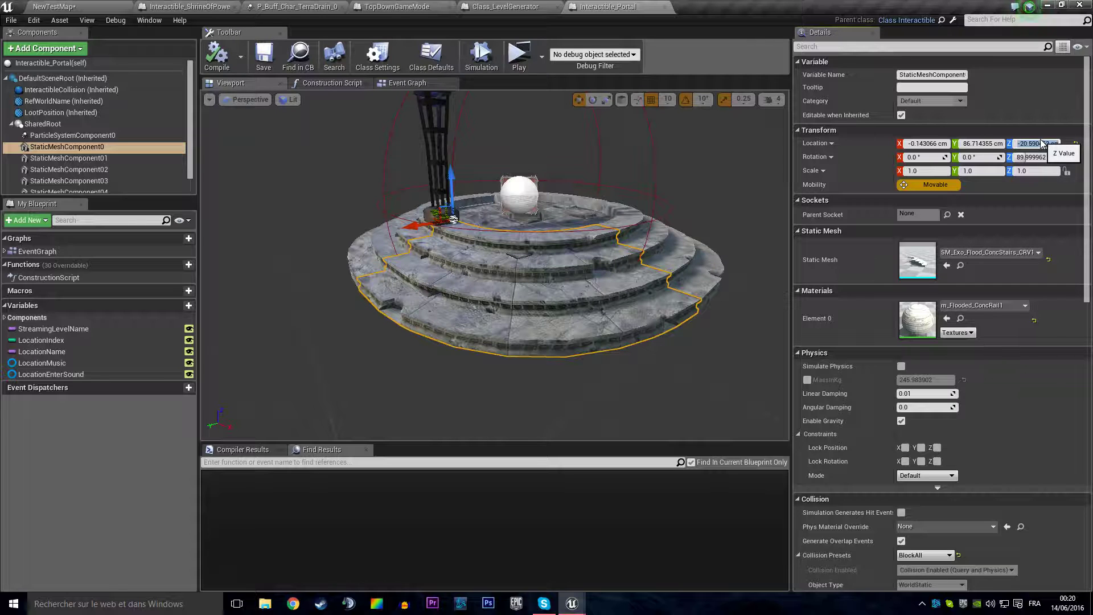
pyautogui.write('0')
pyautogui.press('Return')
pyautogui.write('-20')
pyautogui.press('Return')
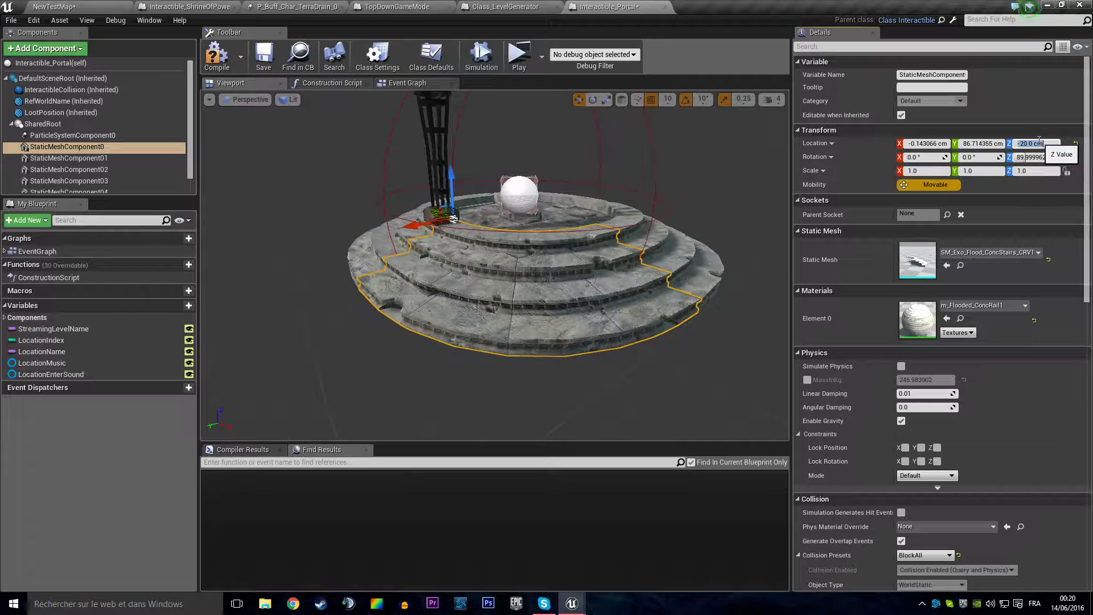
pyautogui.click(260, 60)
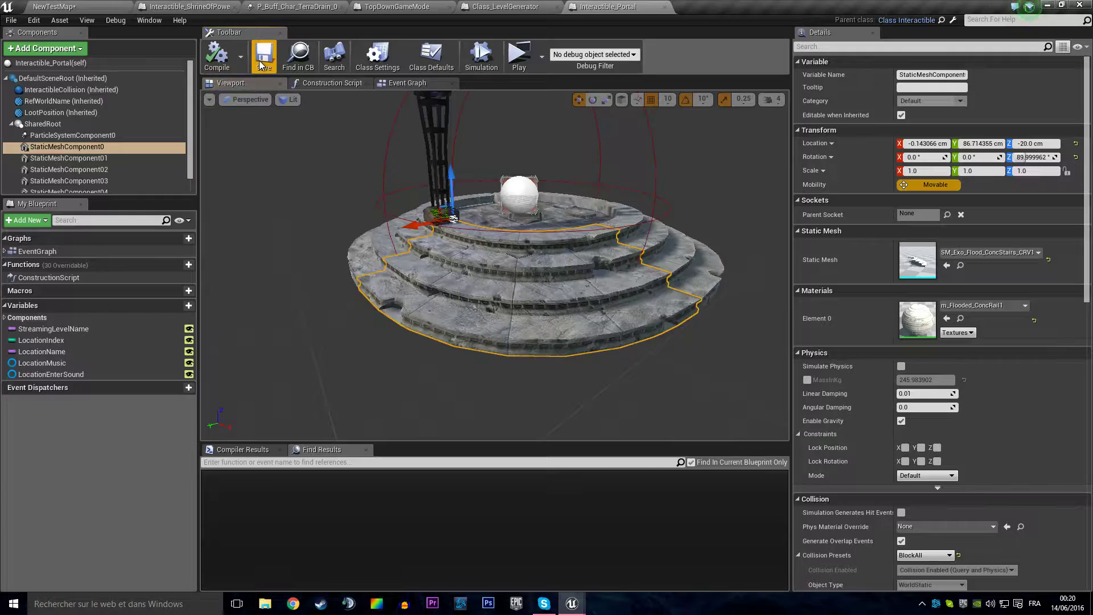
pyautogui.click(185, 6)
pyautogui.click(296, 6)
# - Close the TerraDrain, ShrineOfPower and TopDownGameMode editor tabs
pyautogui.click(192, 6)
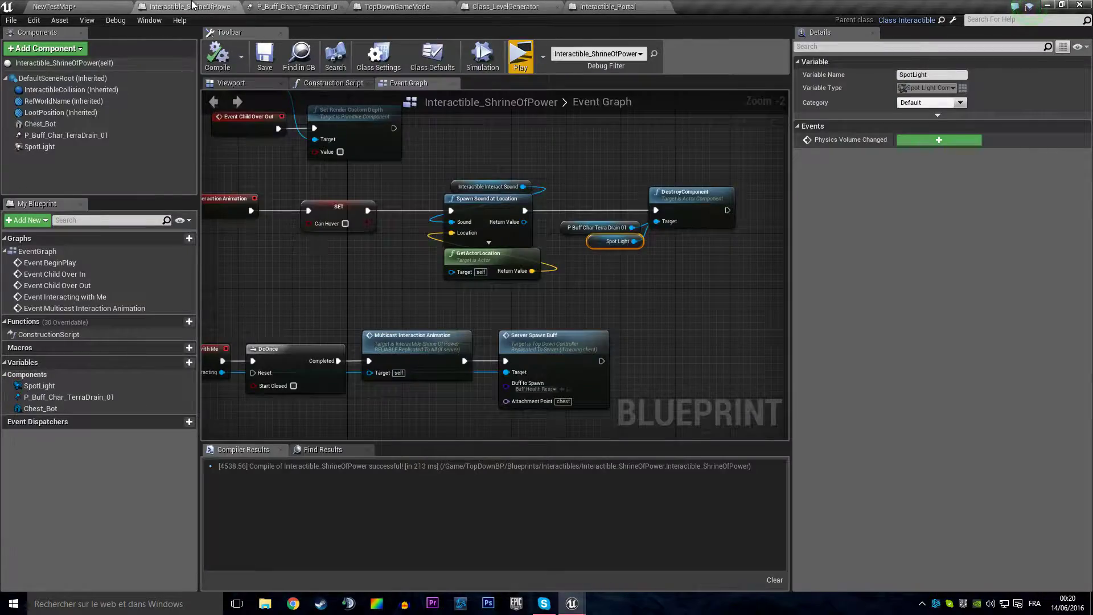
pyautogui.middleClick(197, 9)
pyautogui.click(197, 10)
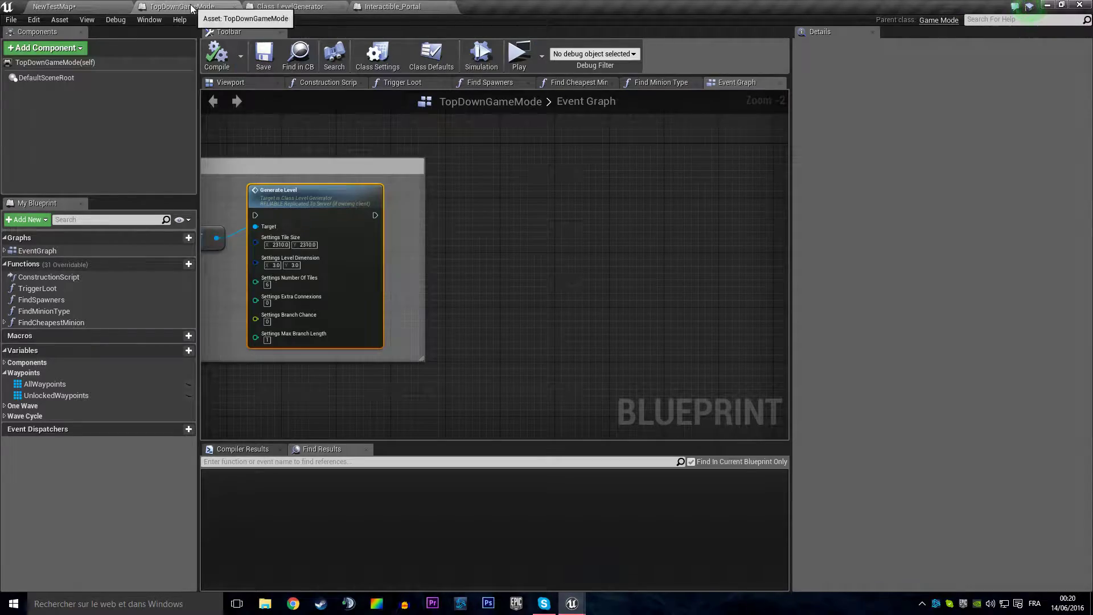
pyautogui.middleClick(193, 6)
pyautogui.click(188, 7)
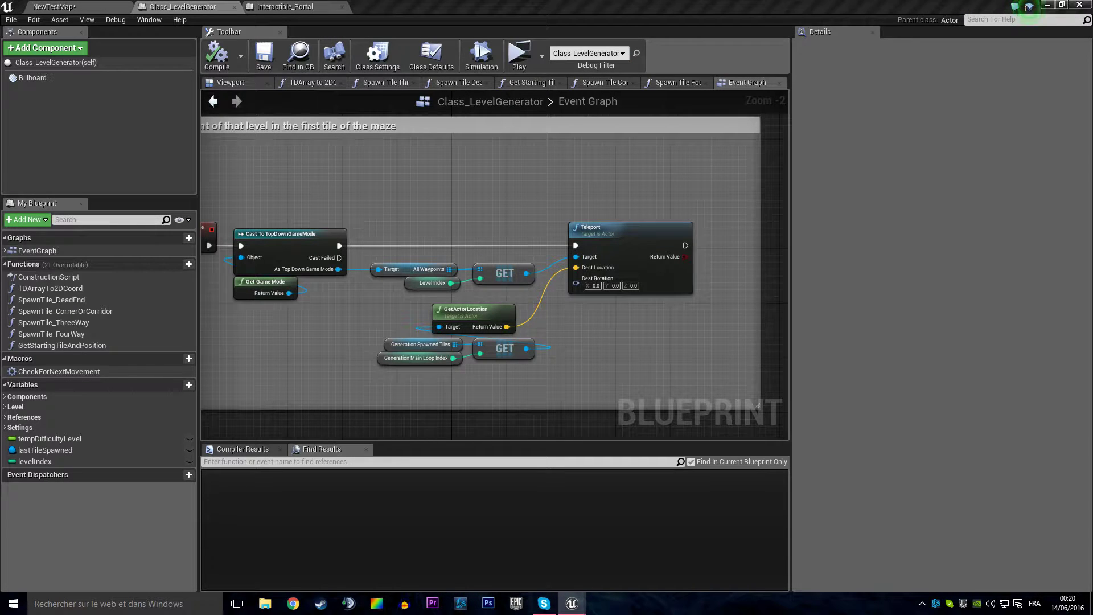
# - Reopen and save TopDownGameMode, then return to the Class_LevelGenerator event graph
pyautogui.doubleClick(281, 233)
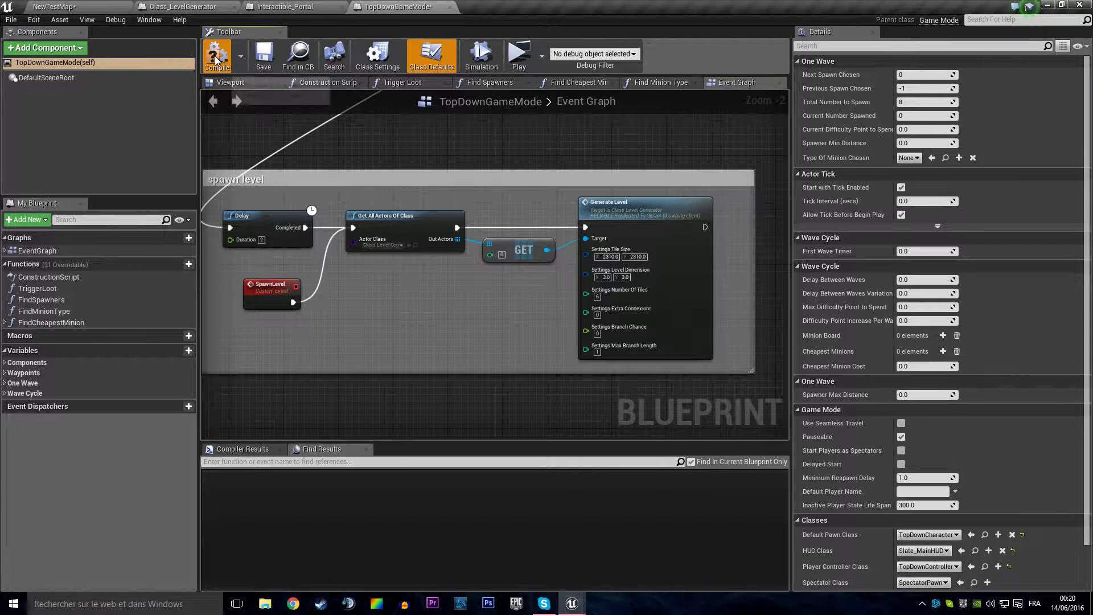
pyautogui.click(255, 57)
pyautogui.click(284, 7)
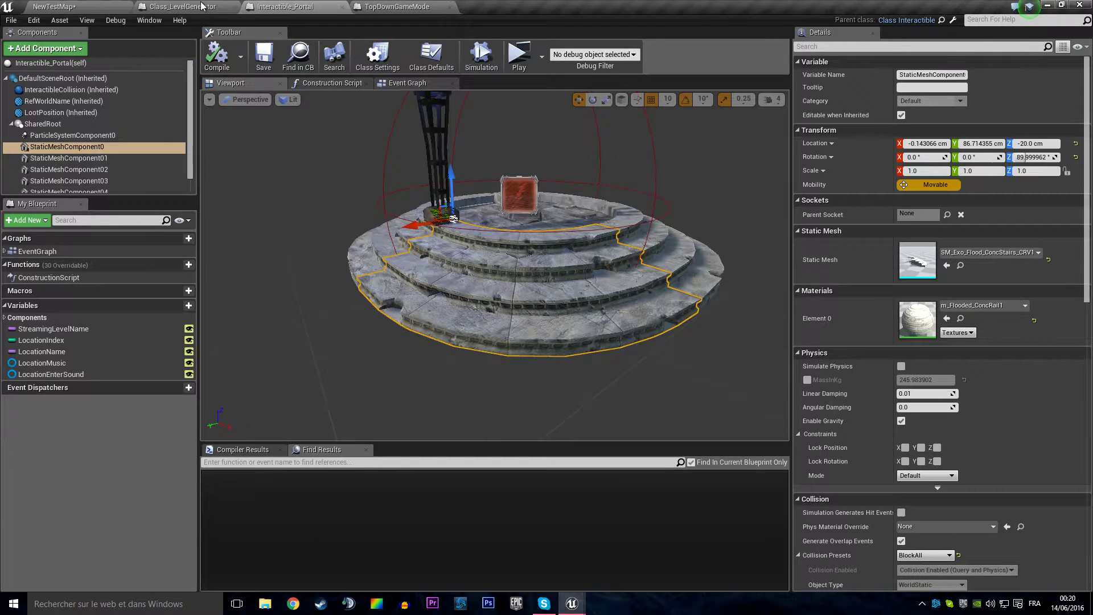
pyautogui.click(188, 6)
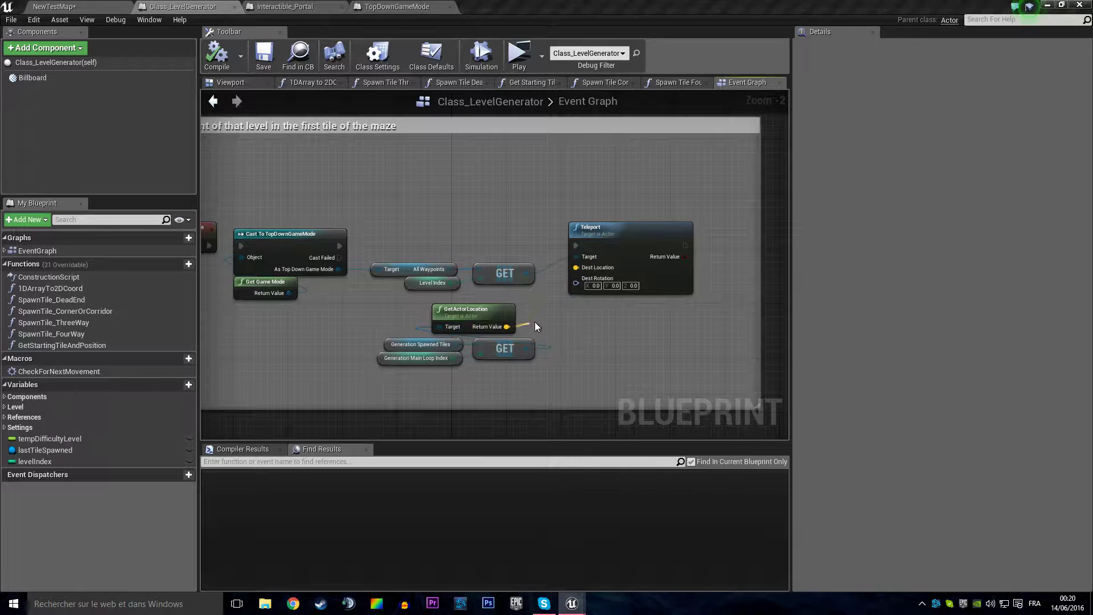
# - Feed GetActorLocation plus a Z offset of 100 into Teleport's Dest Location, then compile and save
pyautogui.moveTo(507, 327); pyautogui.dragTo(533, 326)
pyautogui.write('+')
pyautogui.click(616, 402)
pyautogui.click(594, 341)
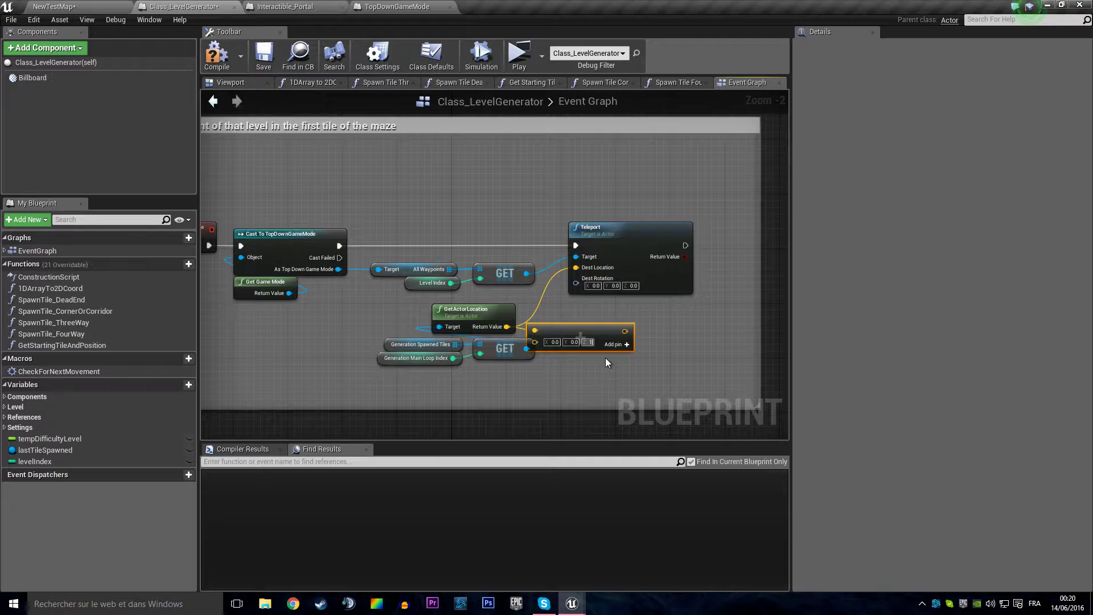
pyautogui.write('00')
pyautogui.press('Return')
pyautogui.moveTo(636, 332)
pyautogui.mouseDown()
pyautogui.moveTo(650, 318)
pyautogui.moveTo(588, 271)
pyautogui.mouseUp()
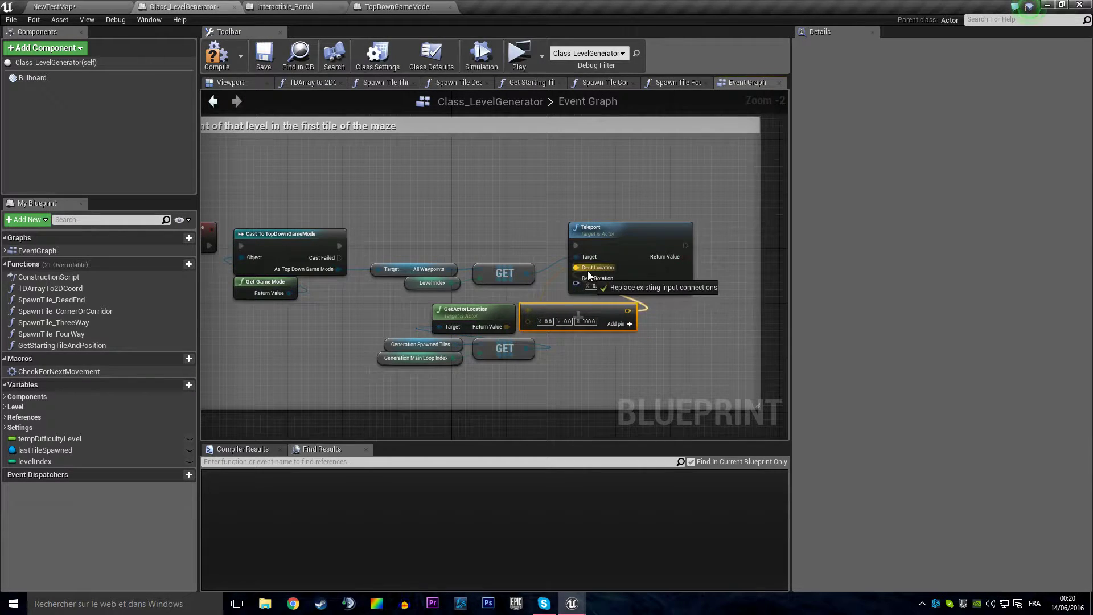
pyautogui.click(180, 20)
pyautogui.click(188, 21)
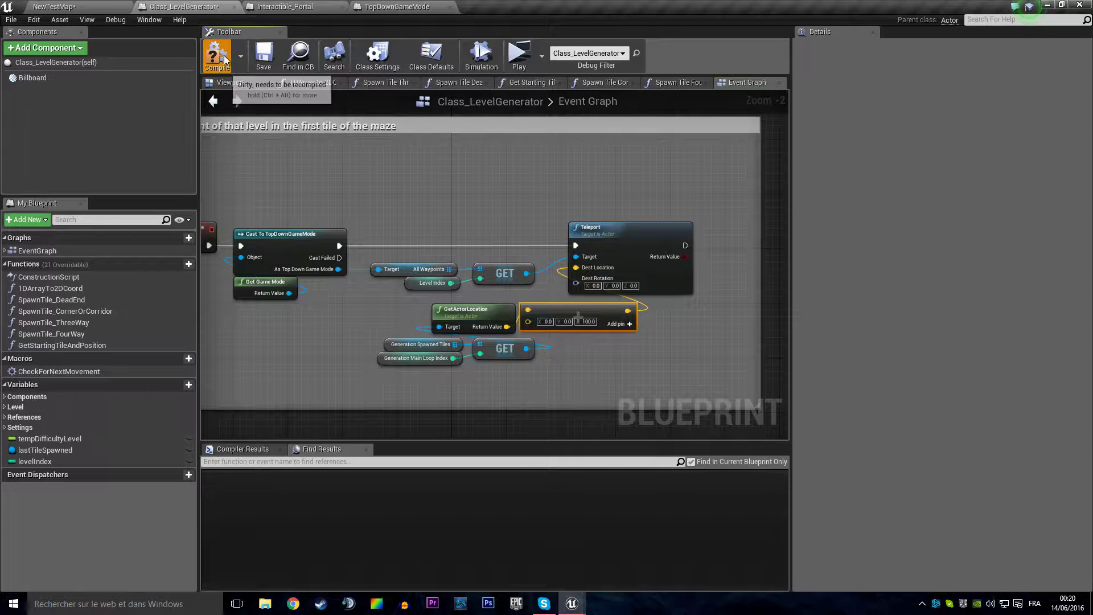
pyautogui.click(217, 56)
pyautogui.click(263, 55)
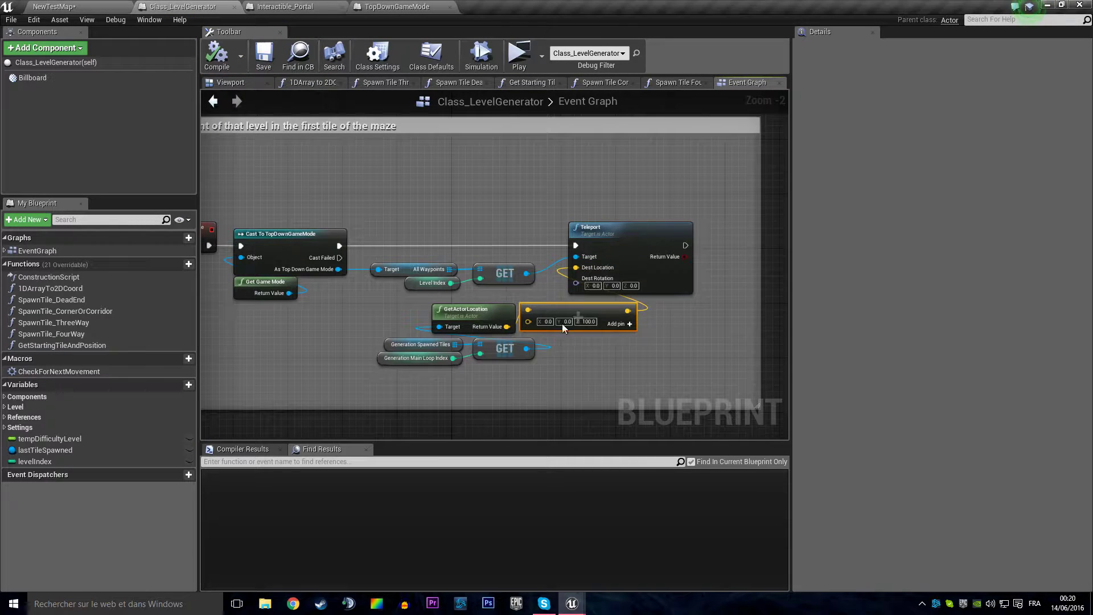
# - Wire the spawned tile's GetActorRotation into Teleport's Dest Rotation and compile
pyautogui.moveTo(526, 349); pyautogui.dragTo(600, 373)
pyautogui.write('rotation get')
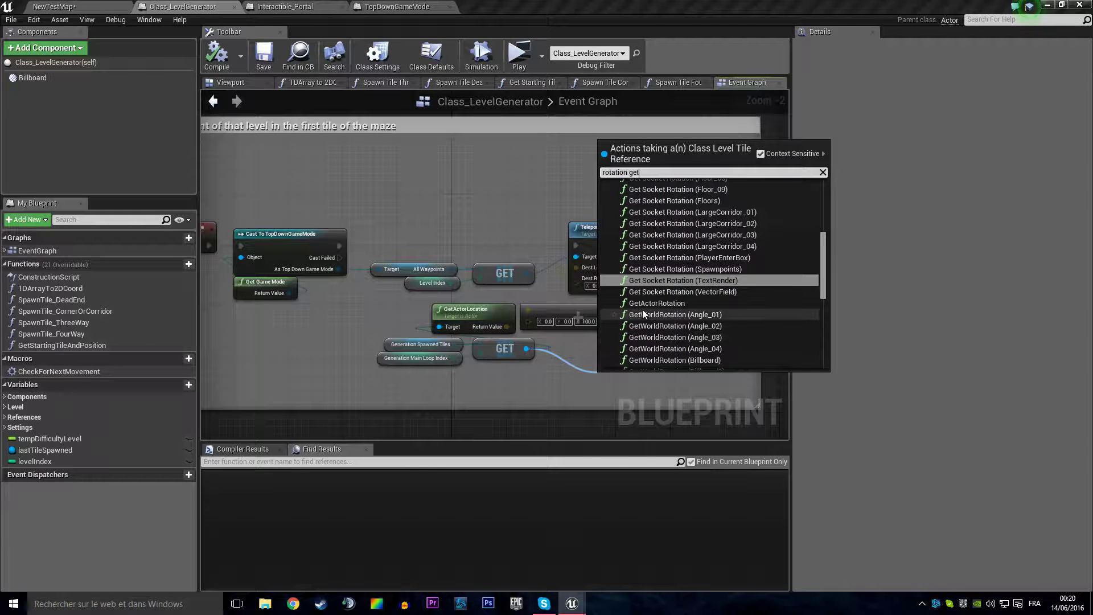
pyautogui.click(644, 303)
pyautogui.moveTo(671, 395); pyautogui.dragTo(576, 278)
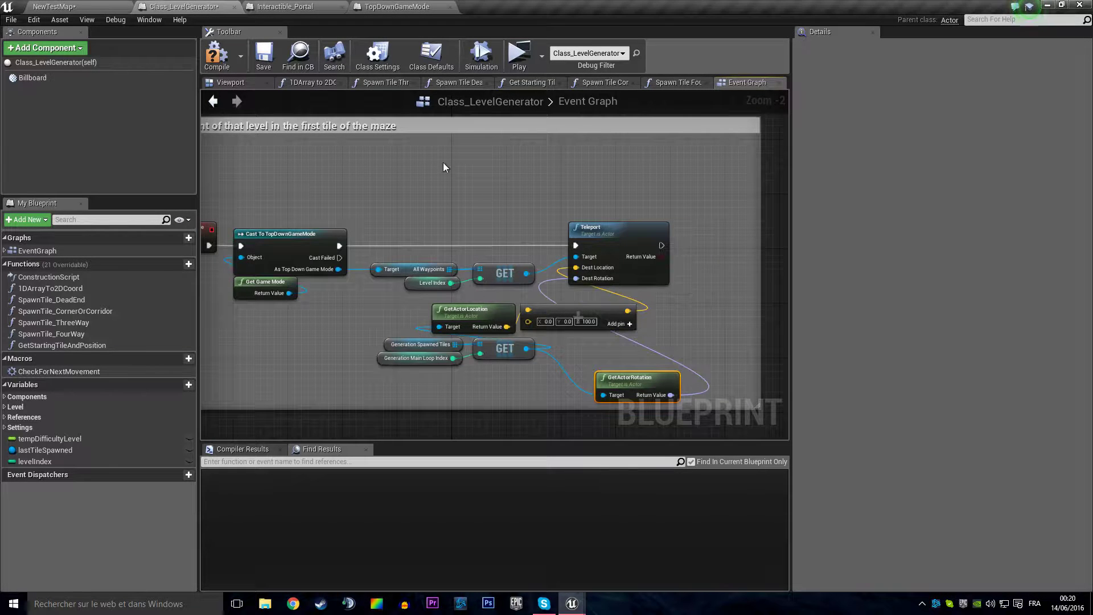
pyautogui.click(218, 63)
# - Save the Class_LevelGenerator blueprint with the new teleport offset and rotation
pyautogui.click(264, 54)
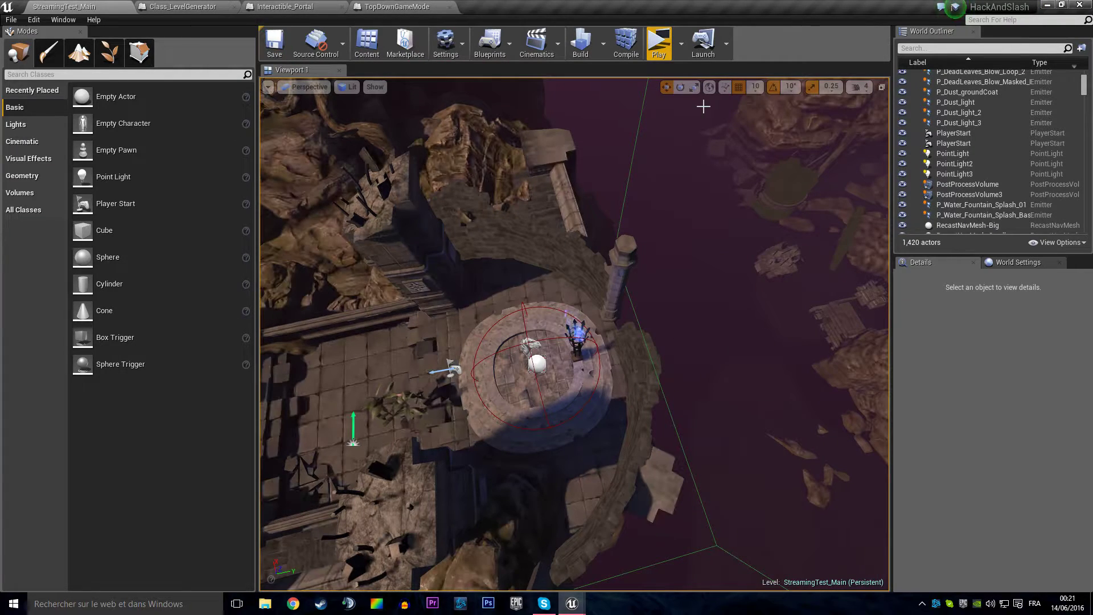
pyautogui.click(660, 52)
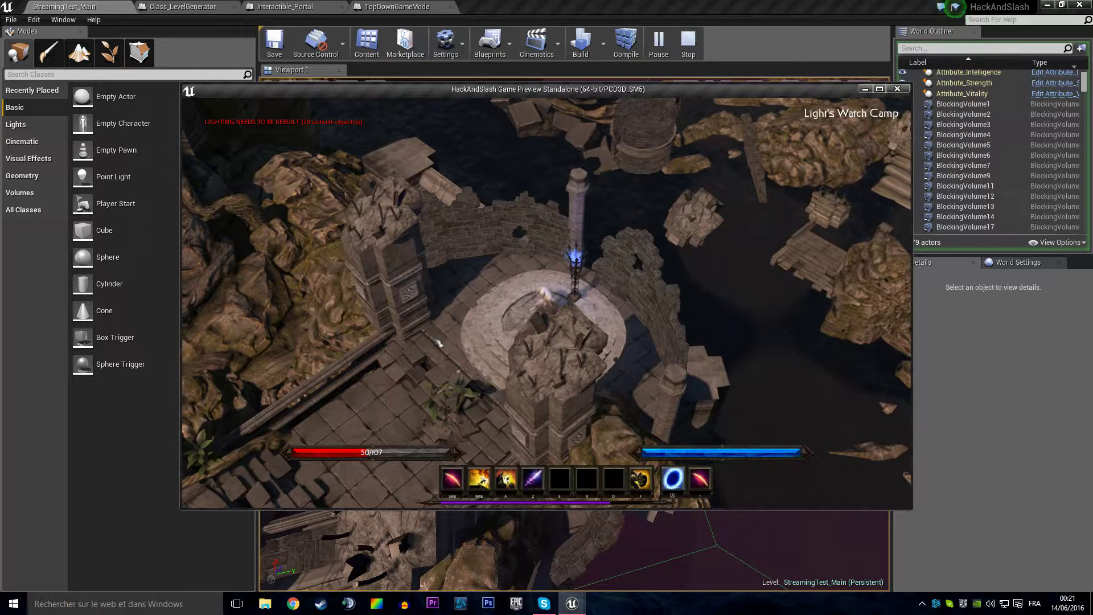
pyautogui.click(527, 323)
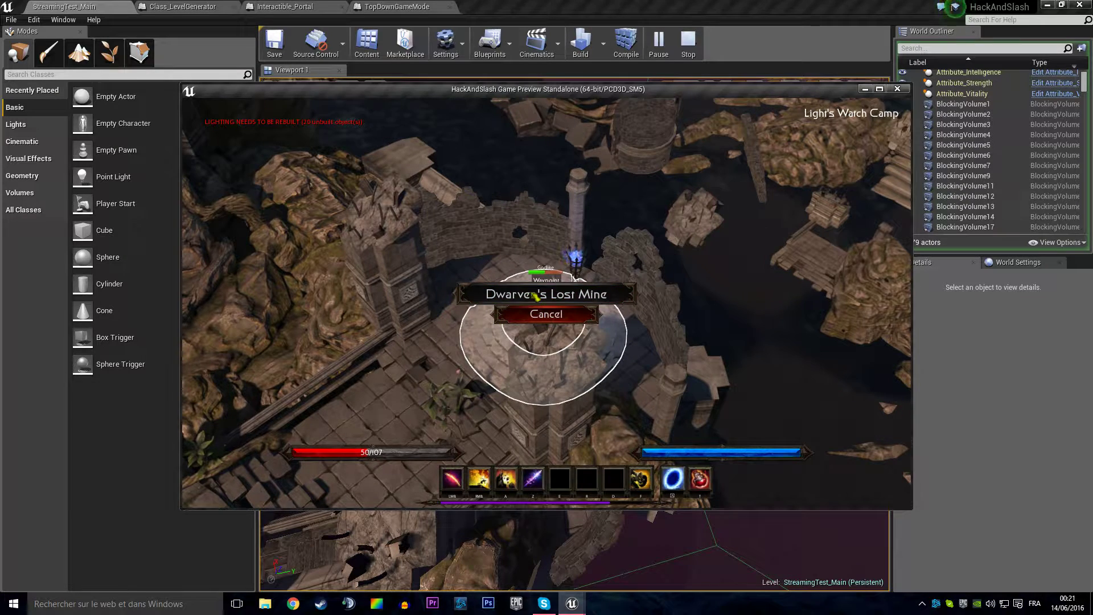
pyautogui.click(535, 295)
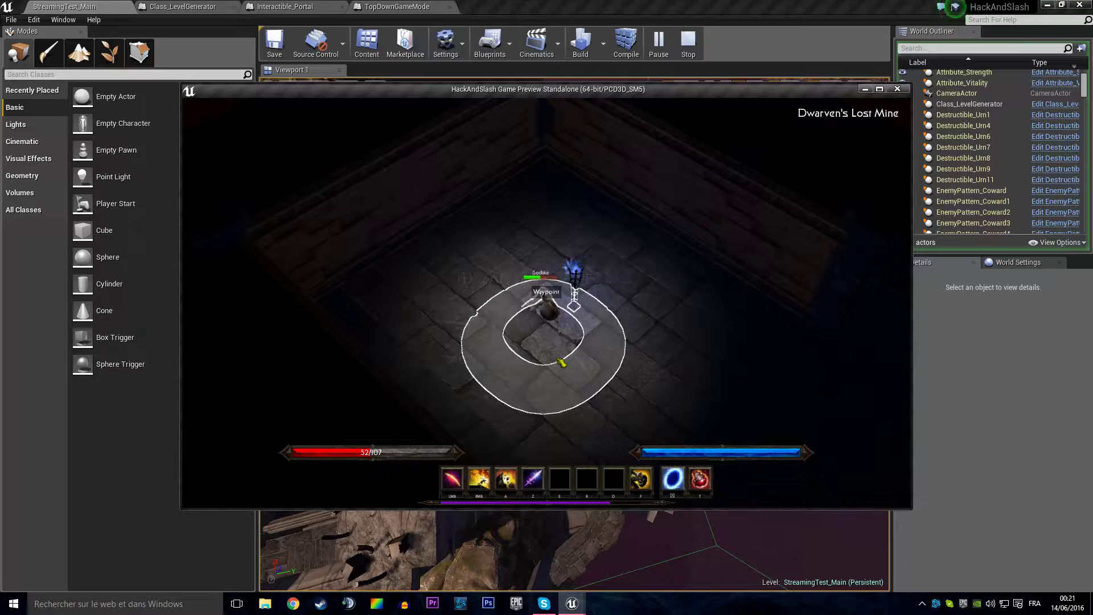
pyautogui.press('Escape')
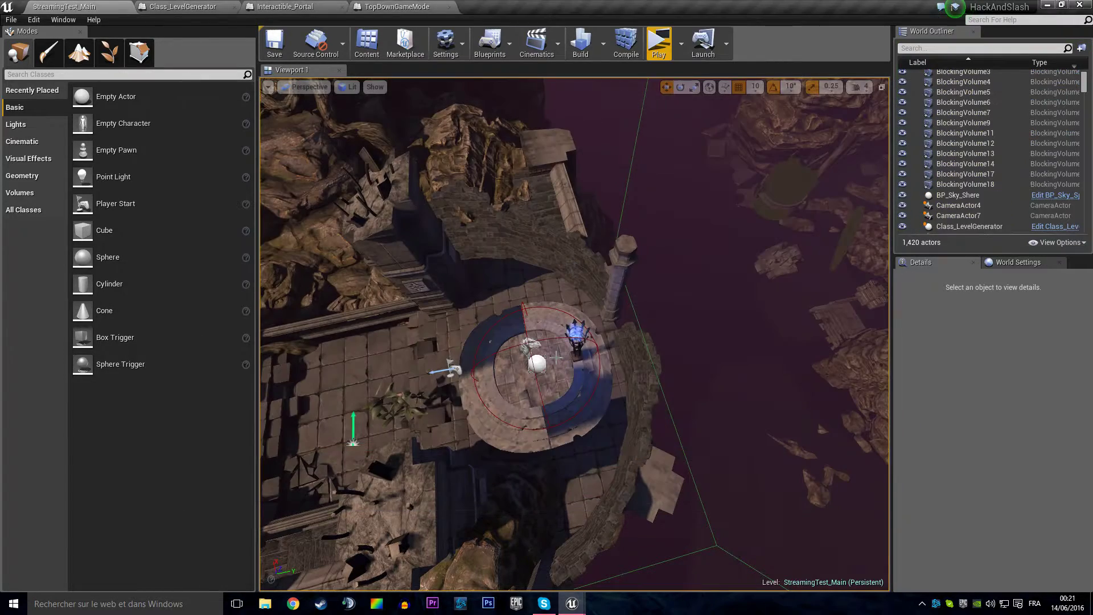
pyautogui.click(371, 5)
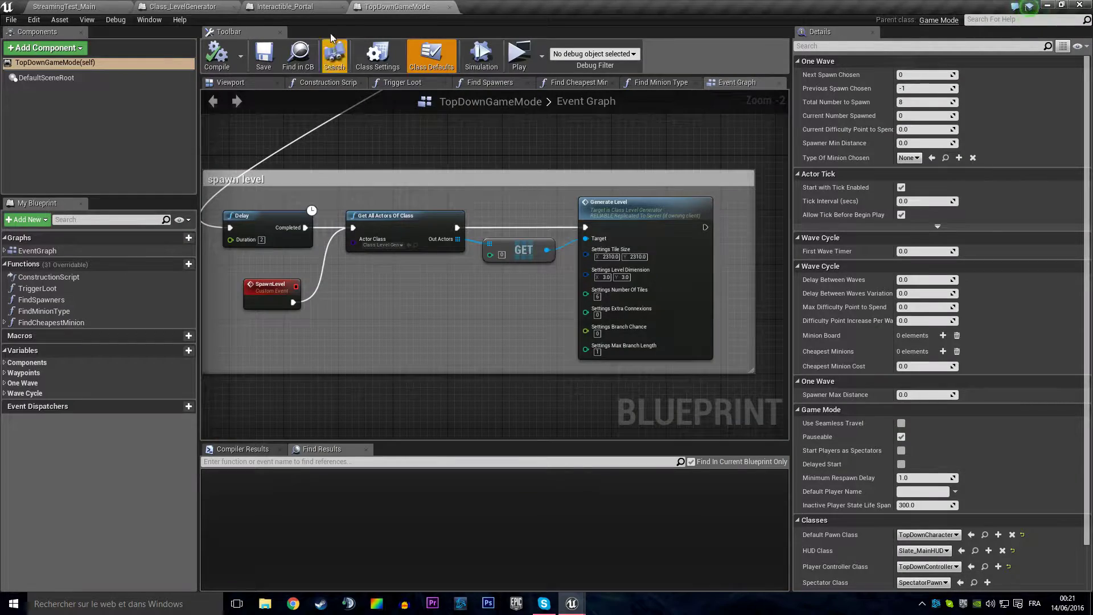
# - Change the teleport's Z offset to 200 in Class_LevelGenerator and compile
pyautogui.click(288, 7)
pyautogui.moveTo(183, 6)
pyautogui.mouseDown()
pyautogui.moveTo(213, 72)
pyautogui.moveTo(182, 7)
pyautogui.mouseUp()
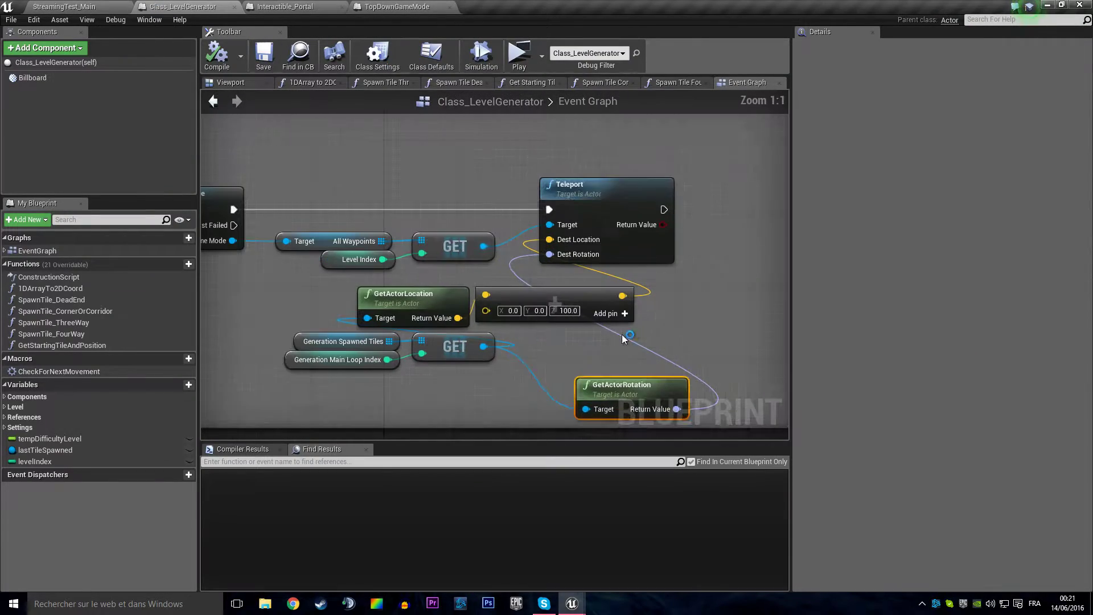
pyautogui.write('200')
pyautogui.press('Return')
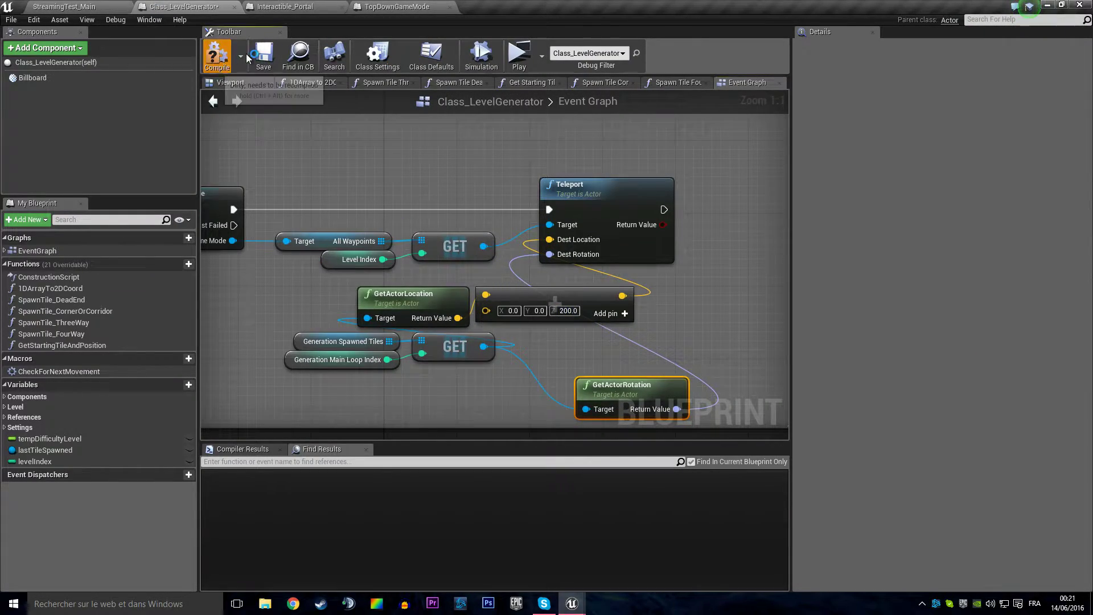
pyautogui.click(265, 58)
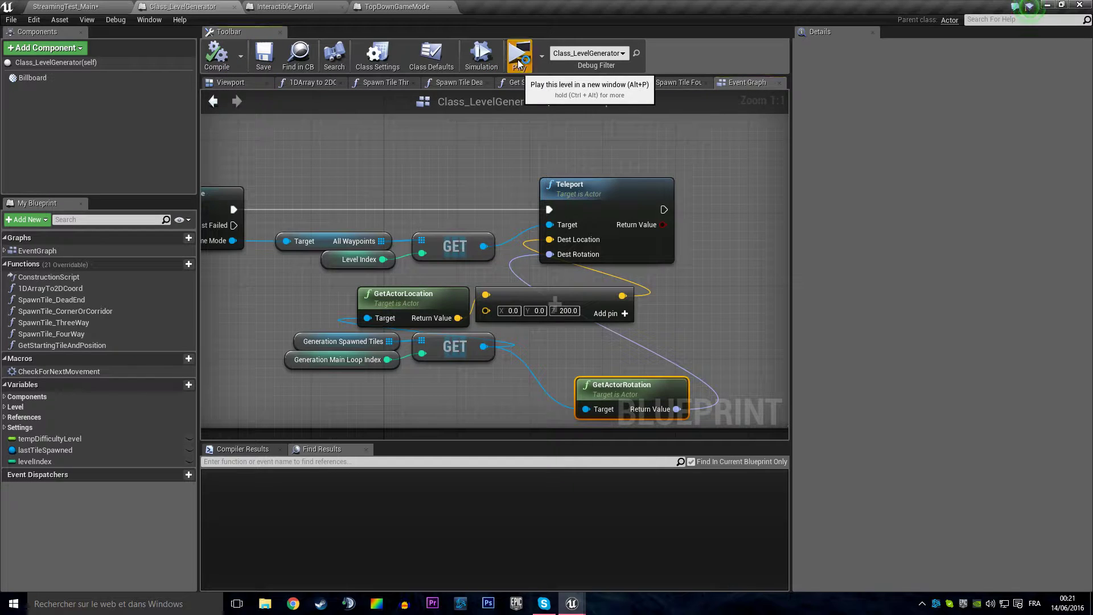
# - Playtest the level by travelling through the camp waypoint, then stop with Esc
pyautogui.click(519, 54)
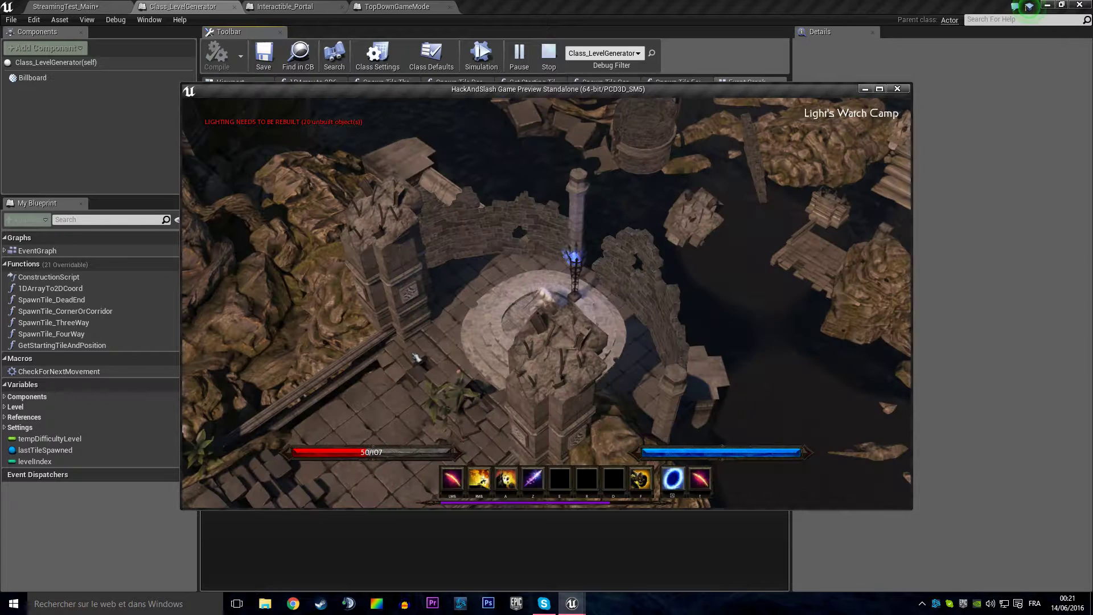
pyautogui.click(531, 294)
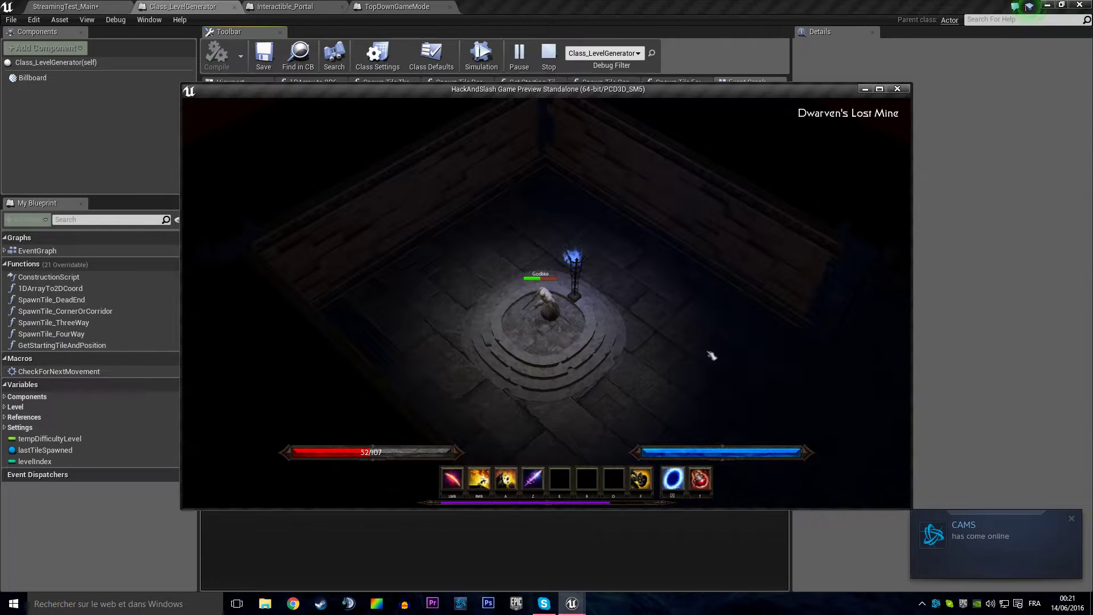
pyautogui.press('Escape')
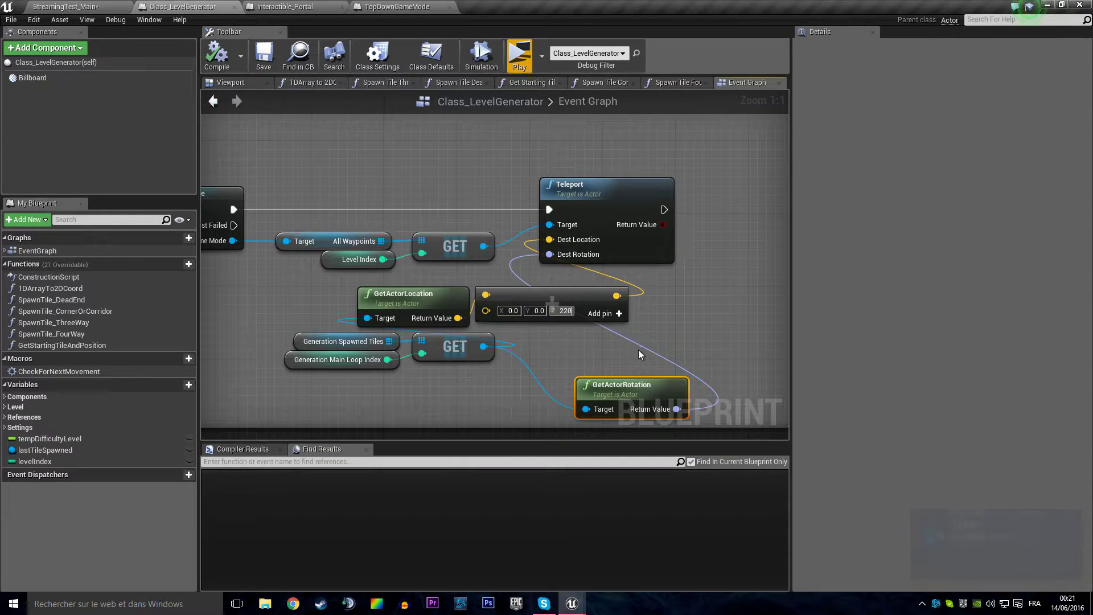
pyautogui.click(264, 55)
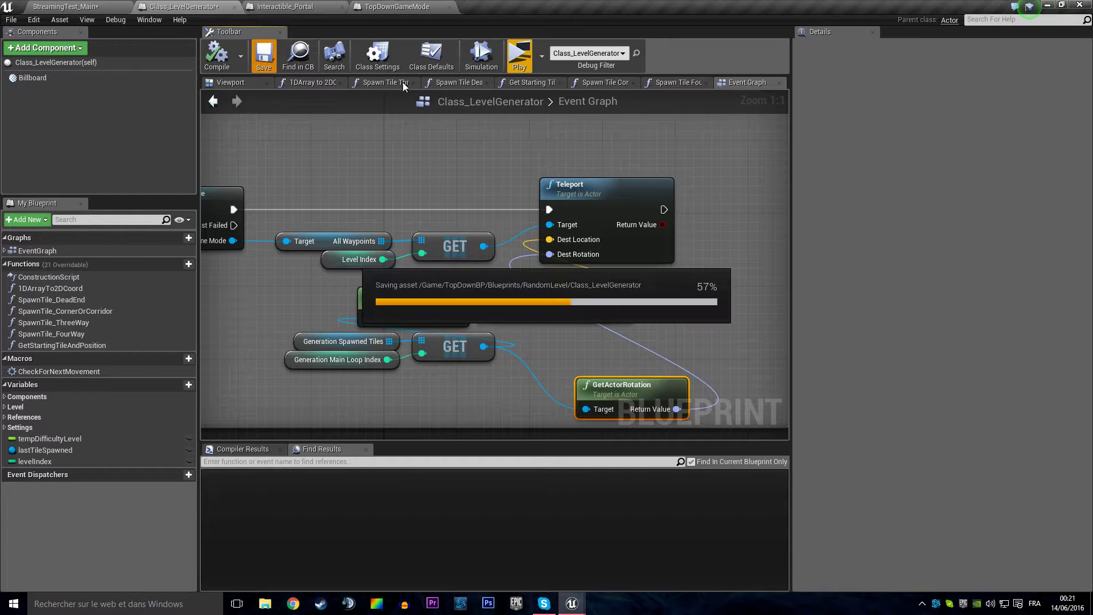
pyautogui.click(518, 55)
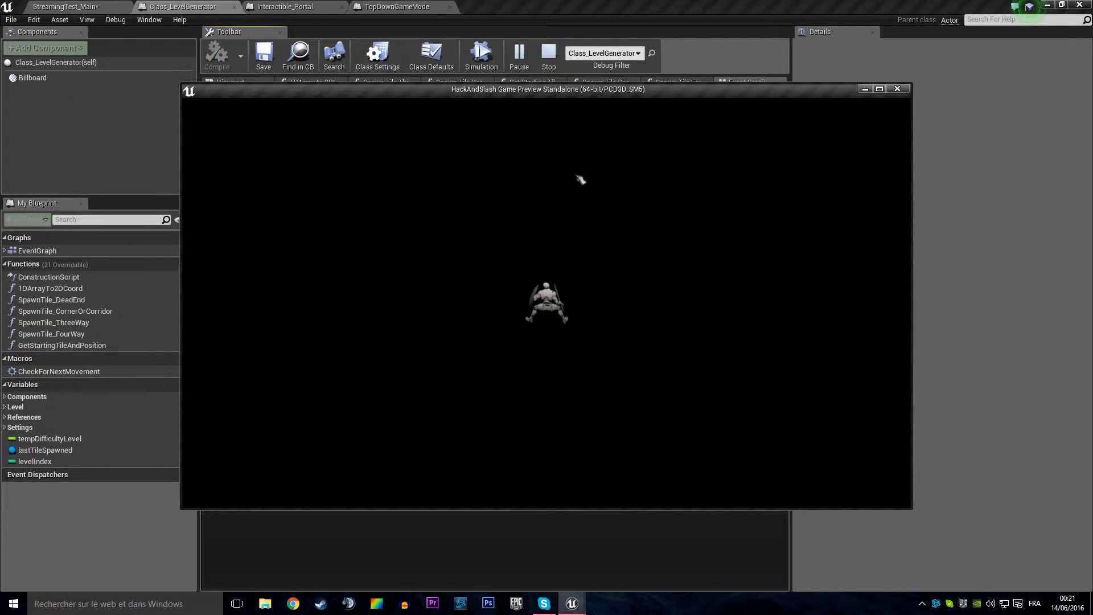
pyautogui.click(875, 91)
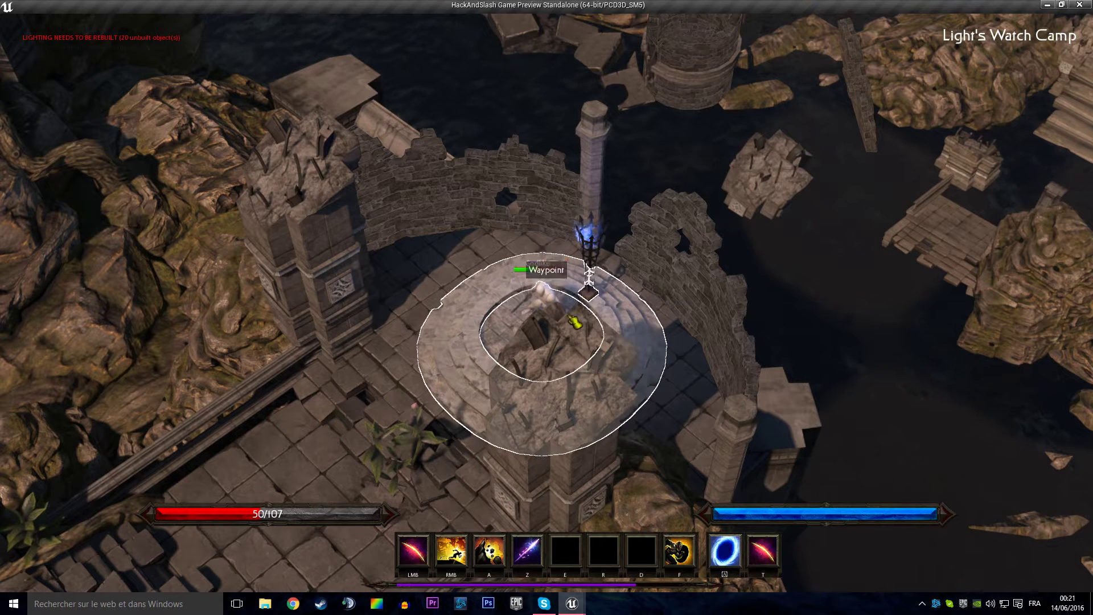
# - Travel via the waypoint to Dwarven's Lost Mine and attack the first Giblin Warrior
pyautogui.click(589, 264)
pyautogui.click(573, 305)
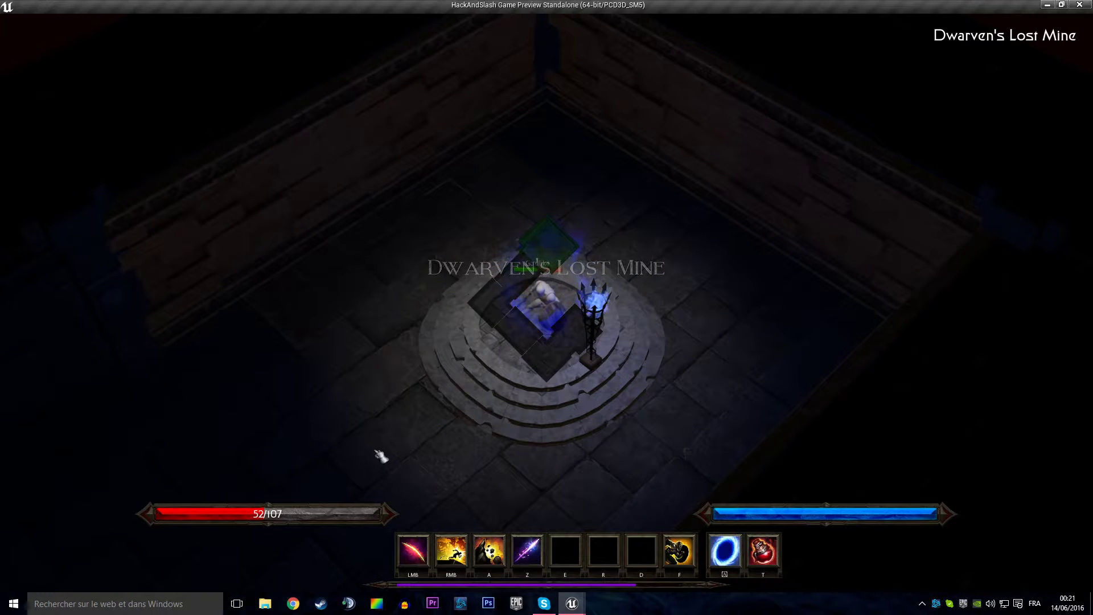
pyautogui.click(380, 477)
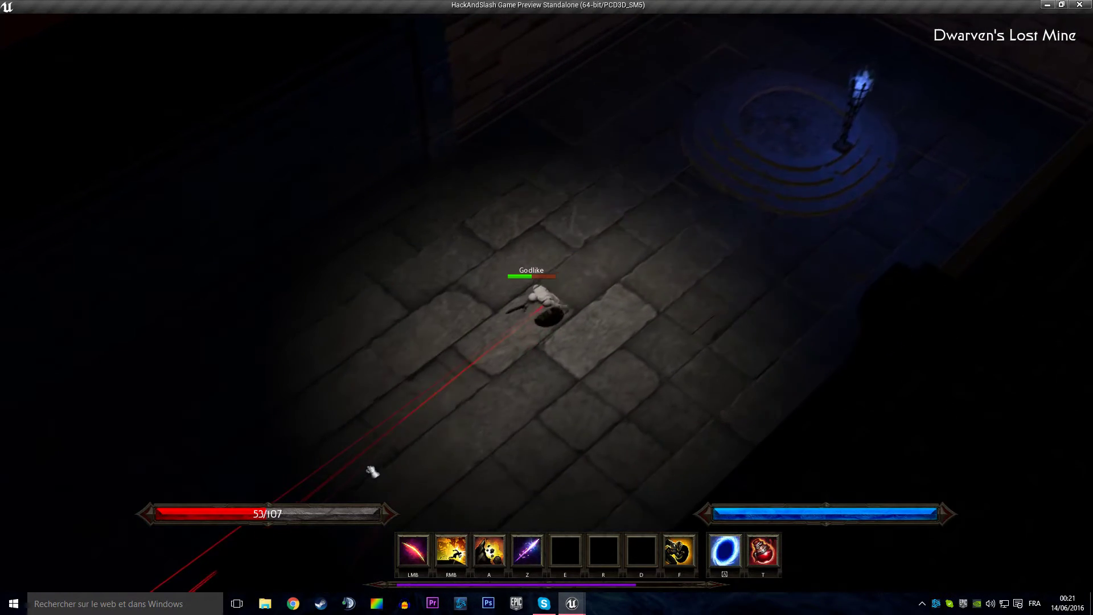
pyautogui.click(535, 356)
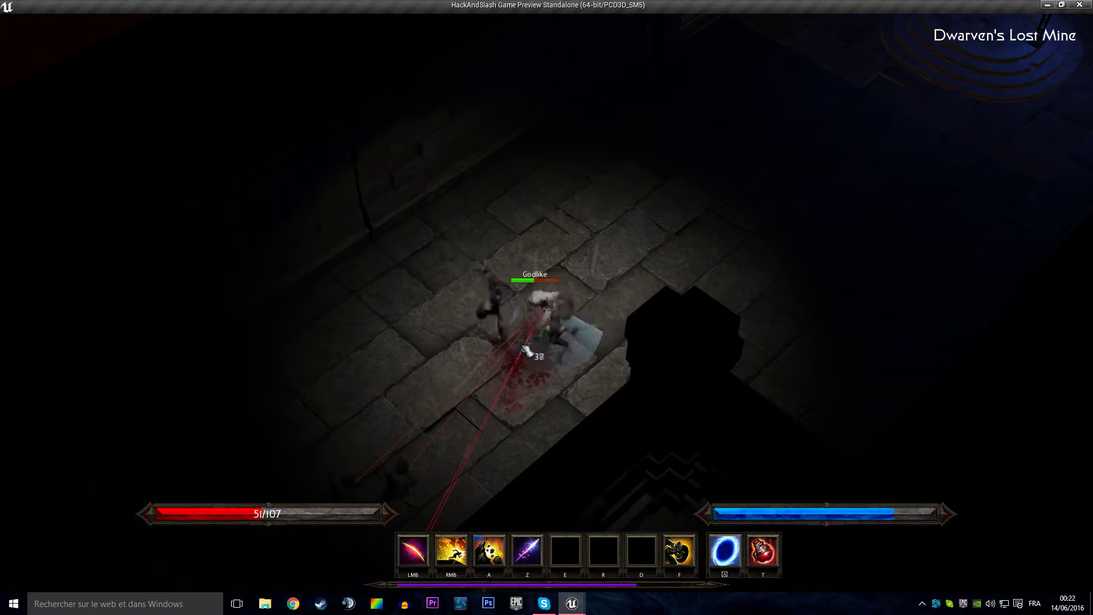
pyautogui.click(524, 328)
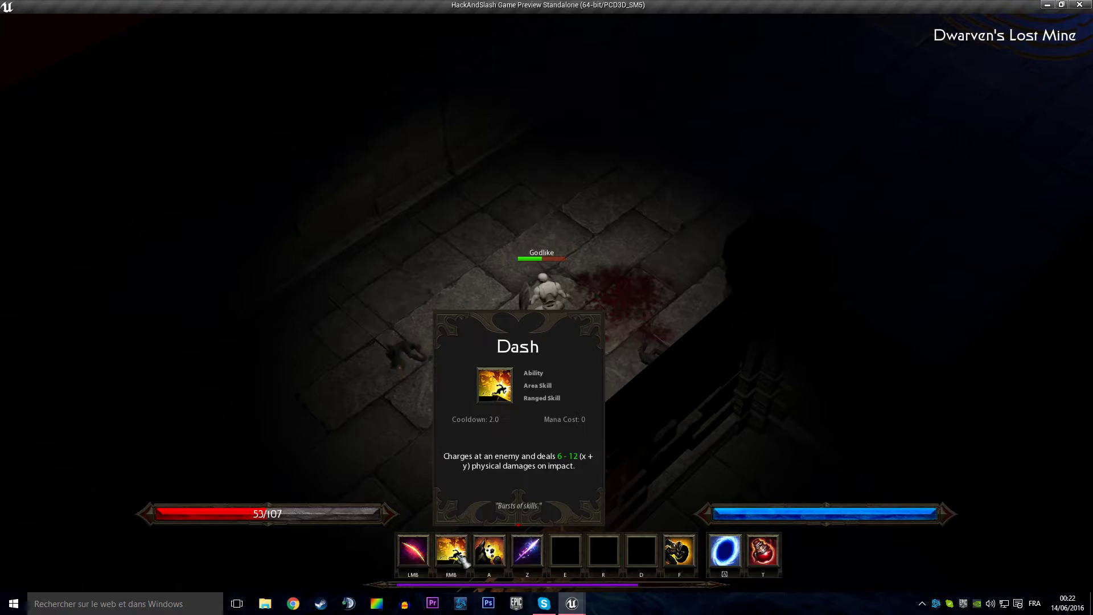
# - Assign Arcane Blast and Charge to two skill slots
pyautogui.click(467, 561)
pyautogui.click(449, 482)
pyautogui.click(532, 561)
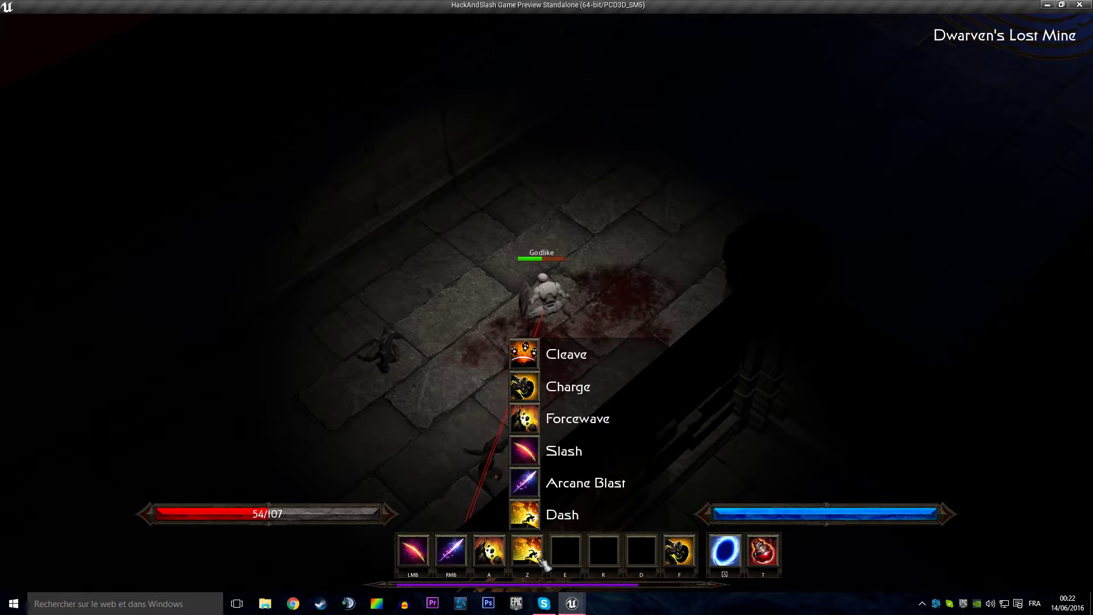
pyautogui.click(535, 401)
# - Go through the door and down the dungeon, attacking Giblin Warriors along the way
pyautogui.click(467, 441)
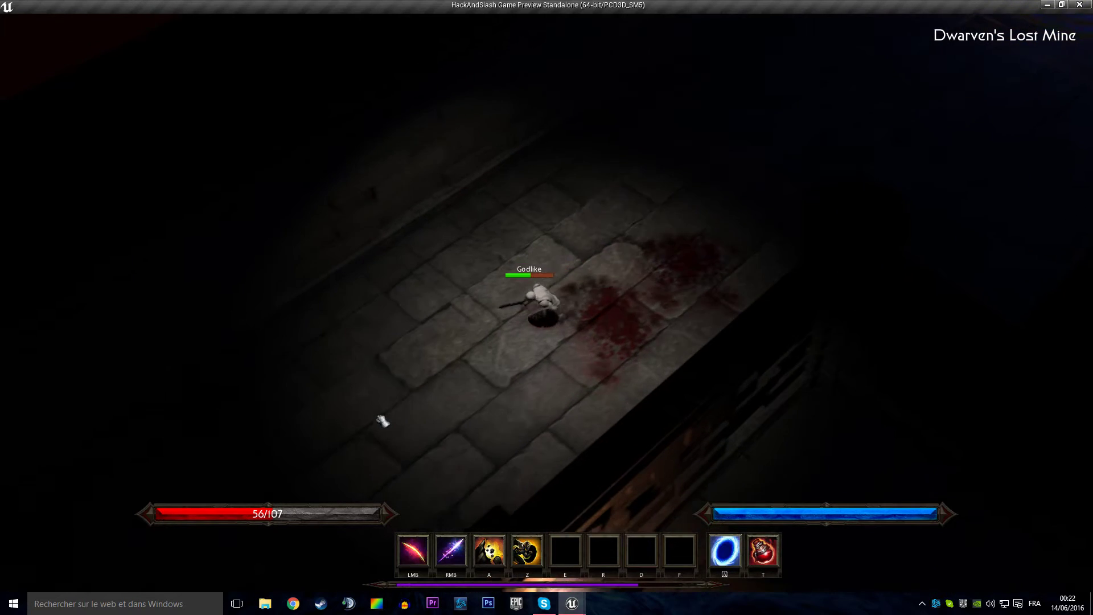
pyautogui.click(534, 419)
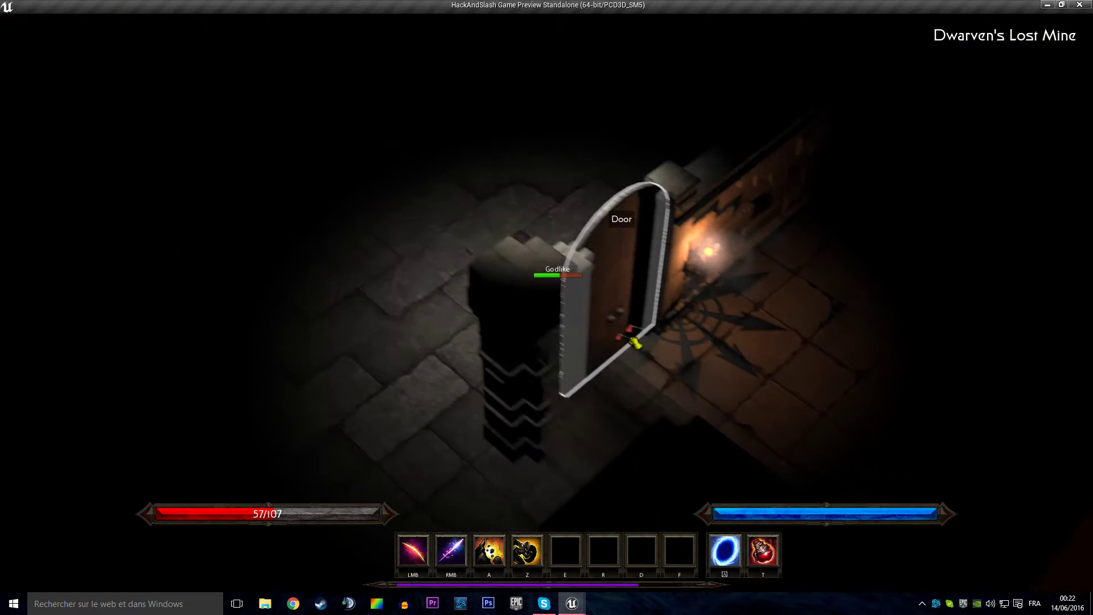
pyautogui.click(560, 324)
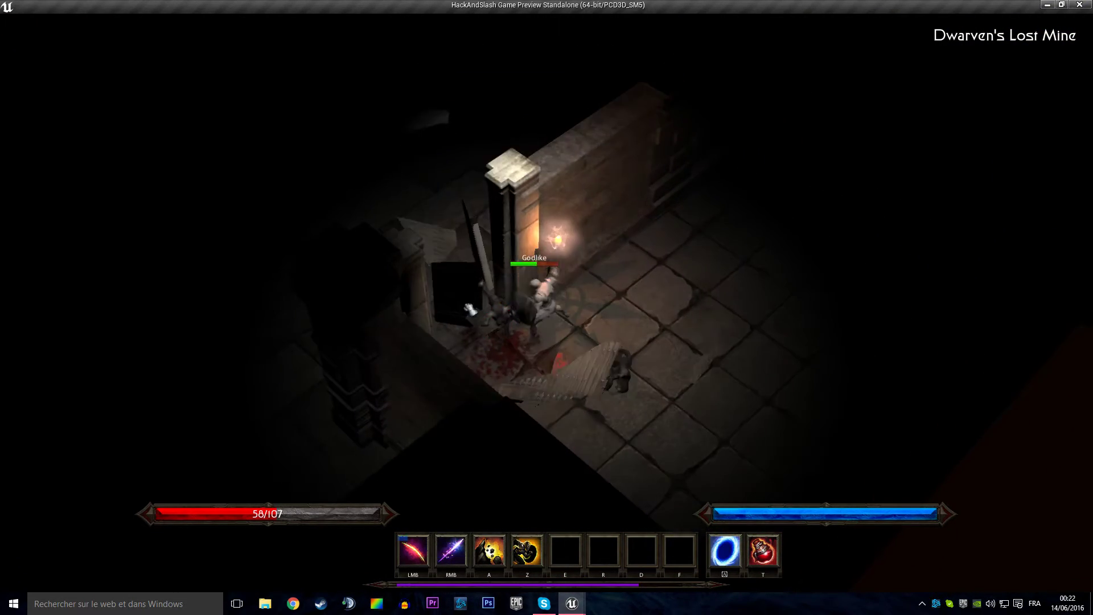
pyautogui.click(434, 337)
pyautogui.click(471, 417)
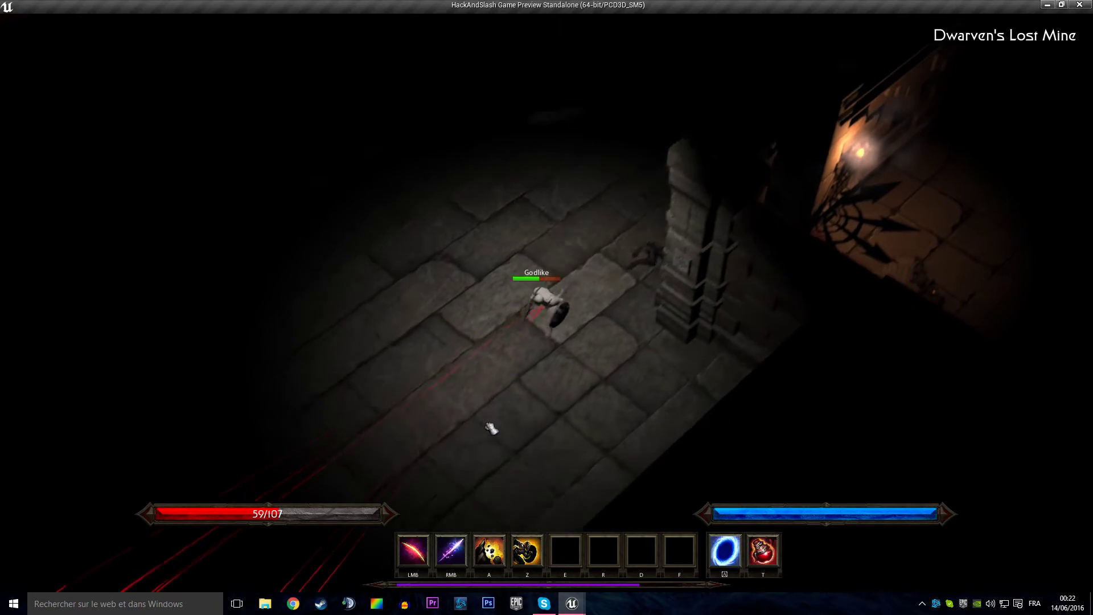
pyautogui.click(544, 347)
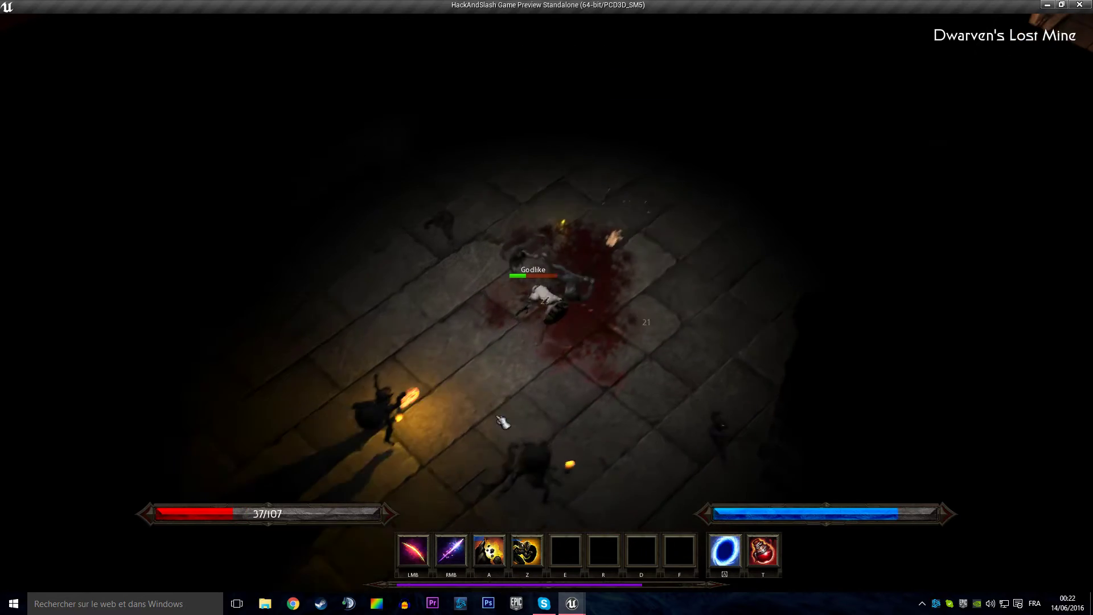
pyautogui.click(447, 439)
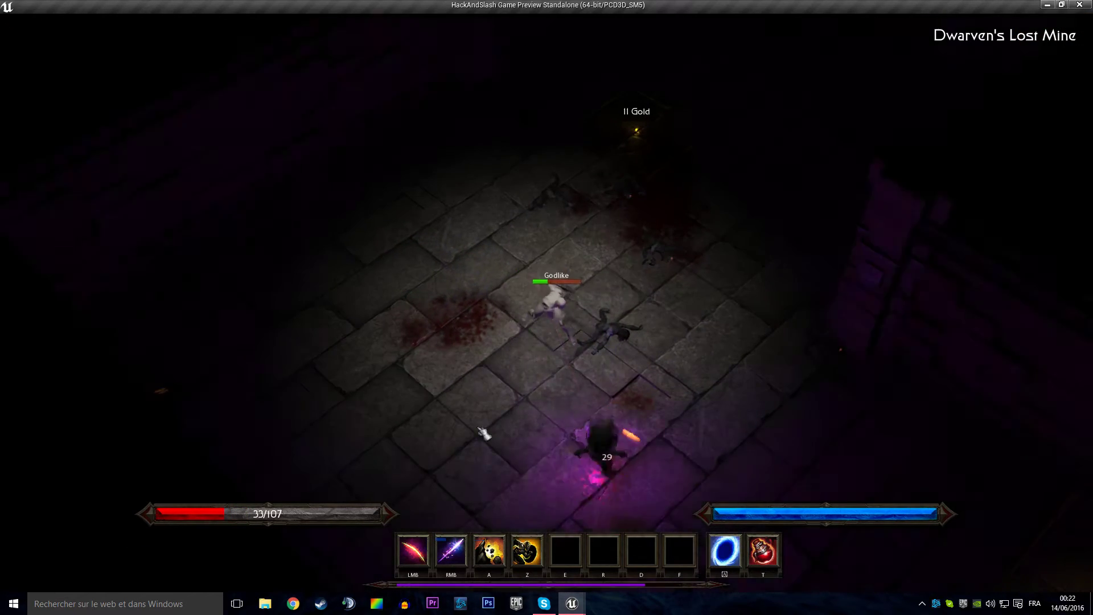
pyautogui.click(710, 443)
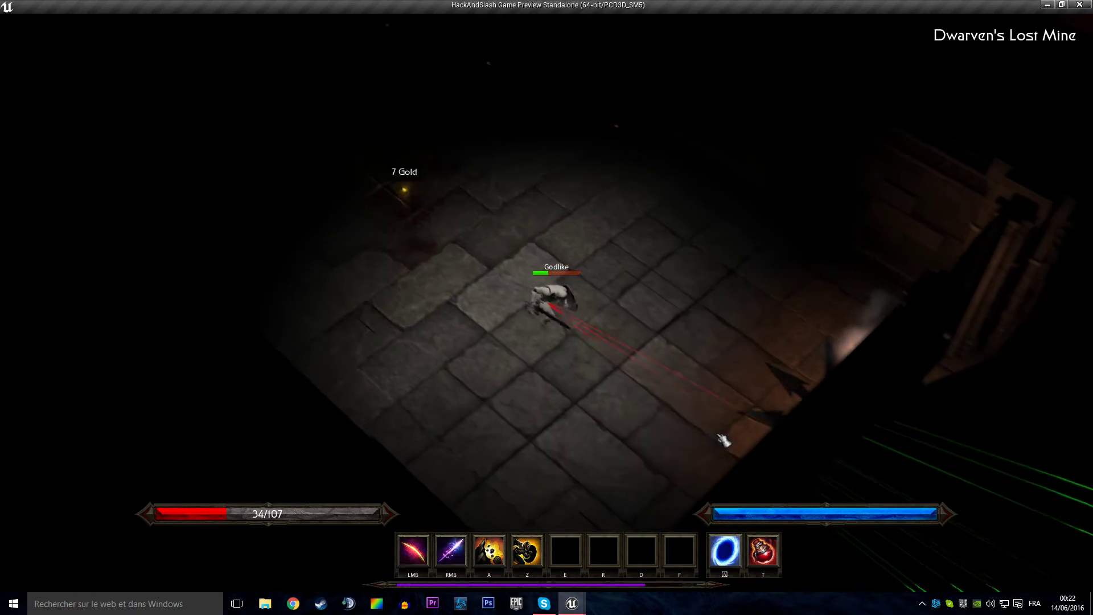
# - Defeat the next Giblin Warrior and attack the Bomber, then end the playtest and maximize the editor
pyautogui.click(563, 325)
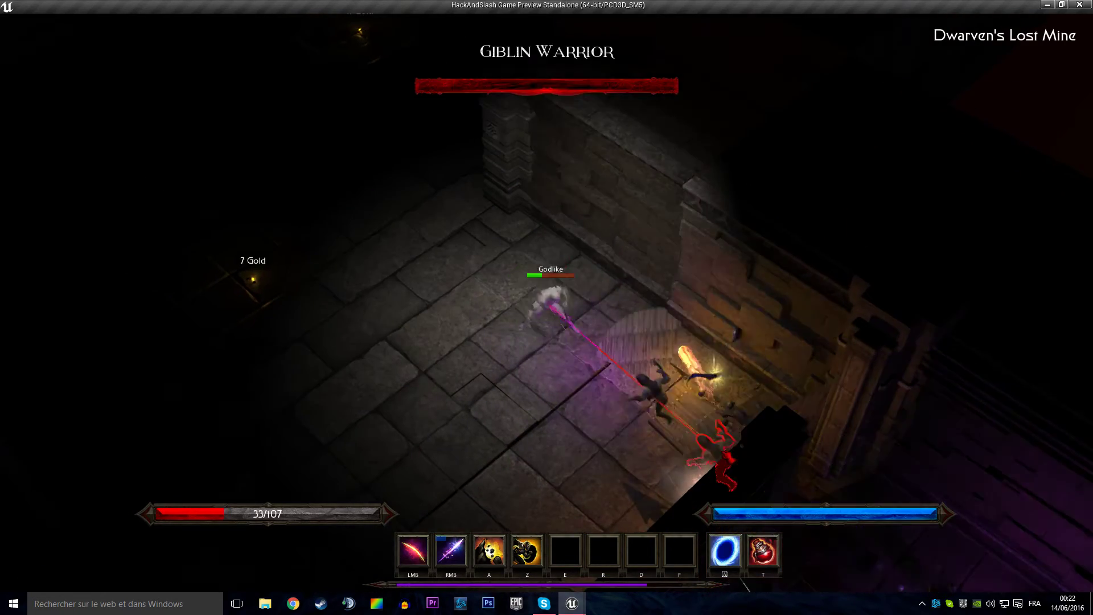
pyautogui.click(584, 336)
pyautogui.click(584, 336)
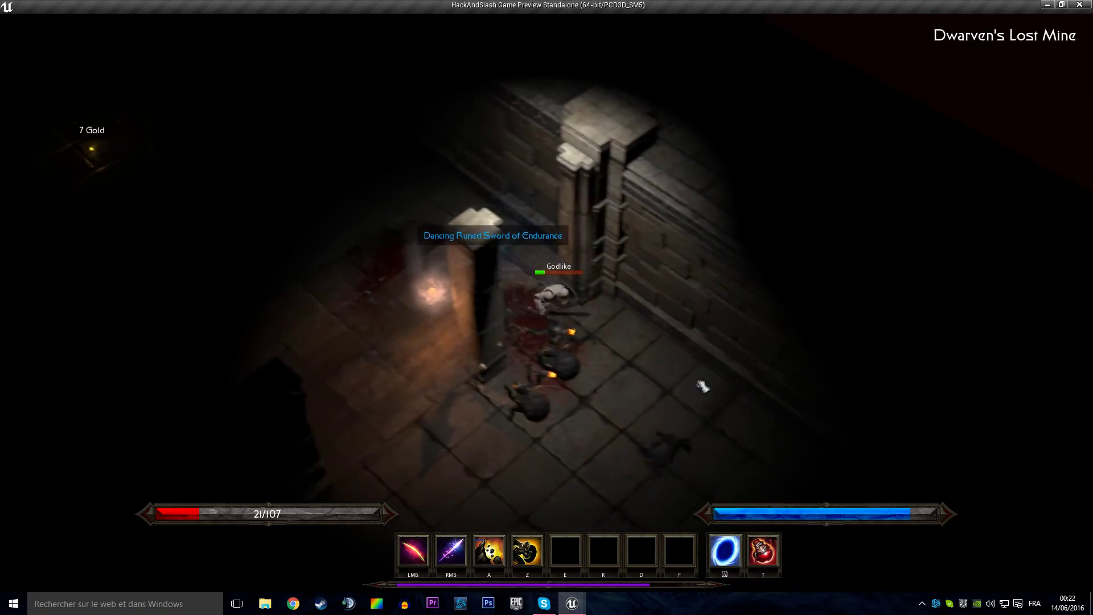
pyautogui.click(484, 267)
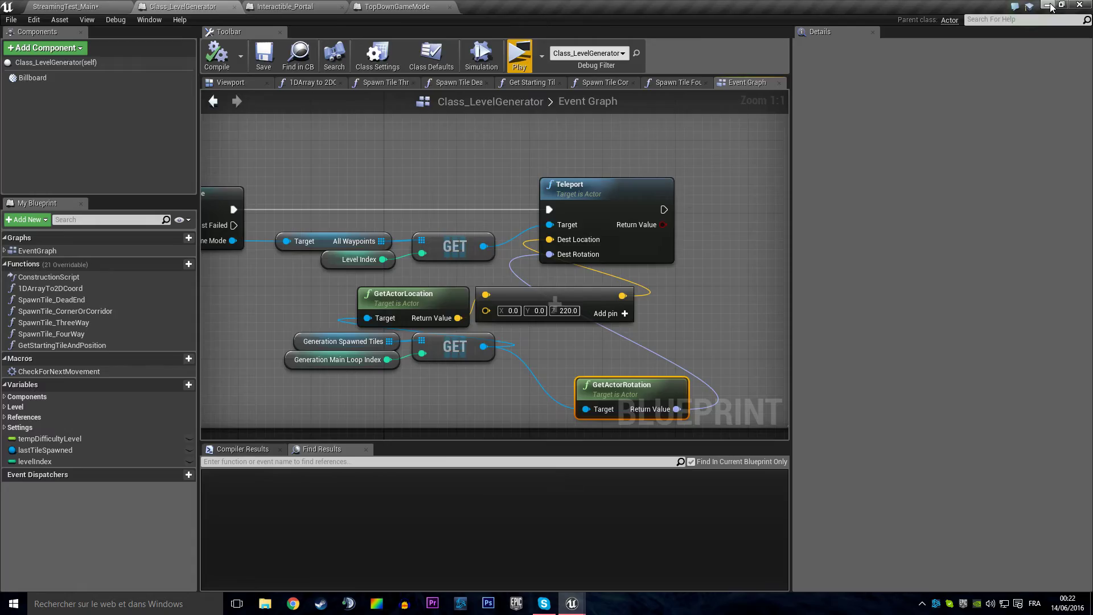
pyautogui.click(1053, 7)
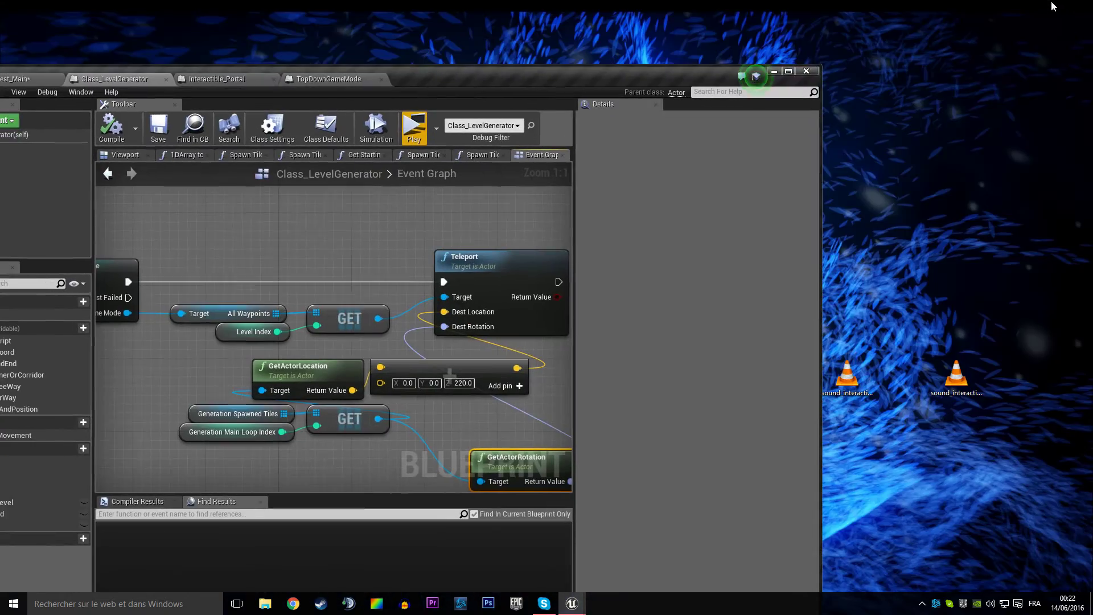
pyautogui.click(790, 71)
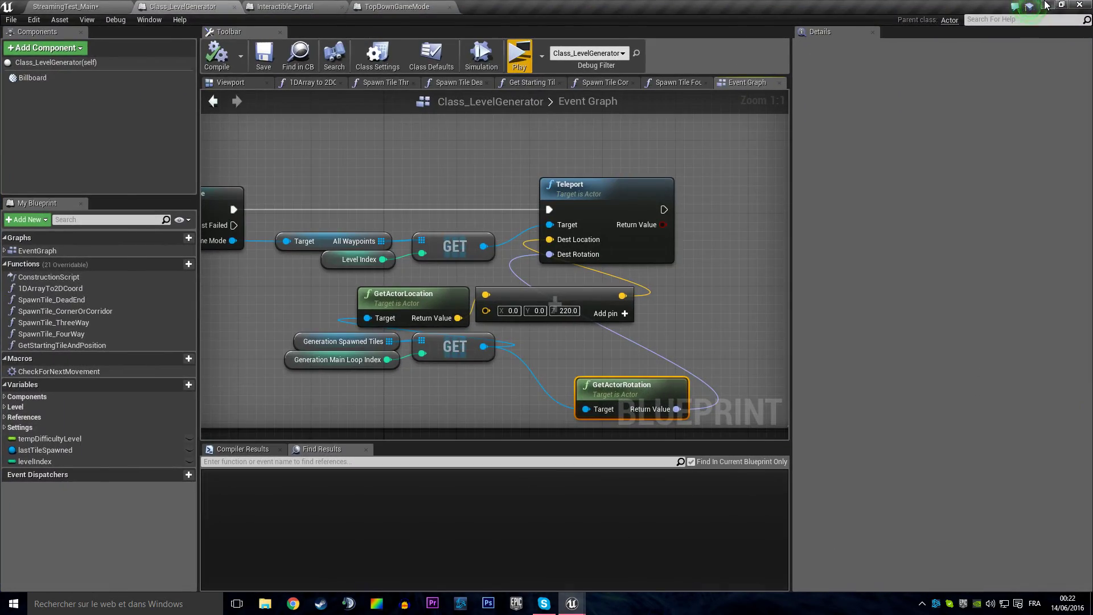